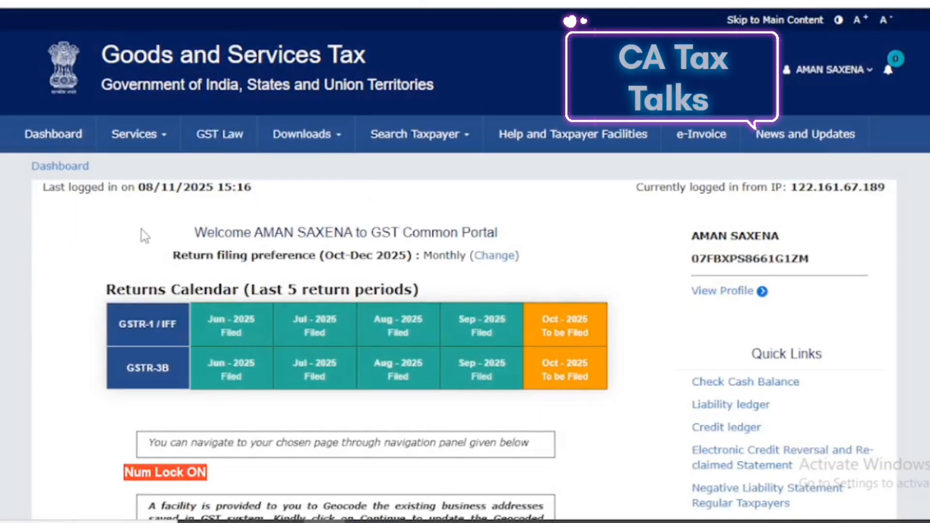
Open My Applications under User Services and choose Intimation of Voluntary Payment - DRC-03 as the application type
{"action": "left_click", "coordinate": [154, 141]}
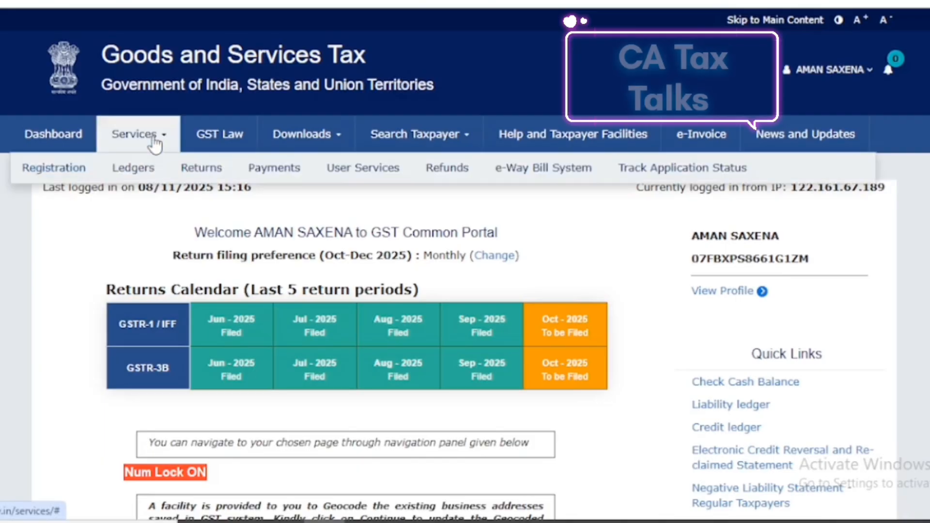
{"action": "mouse_move", "coordinate": [358, 179]}
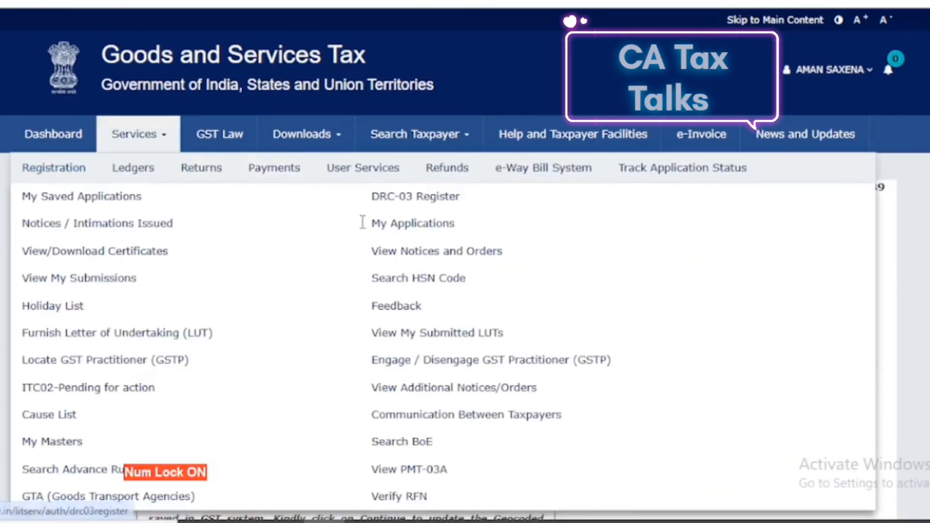
{"action": "left_click", "coordinate": [394, 231]}
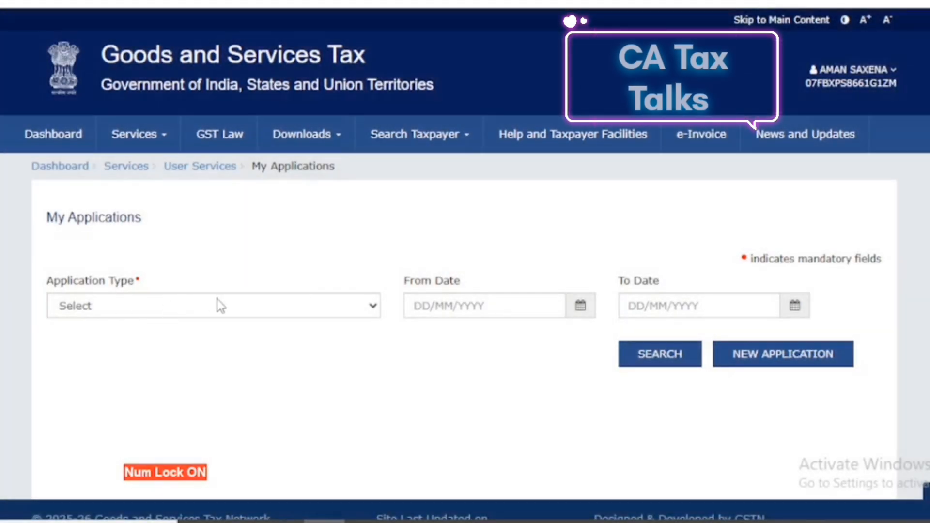
{"action": "left_click", "coordinate": [225, 315]}
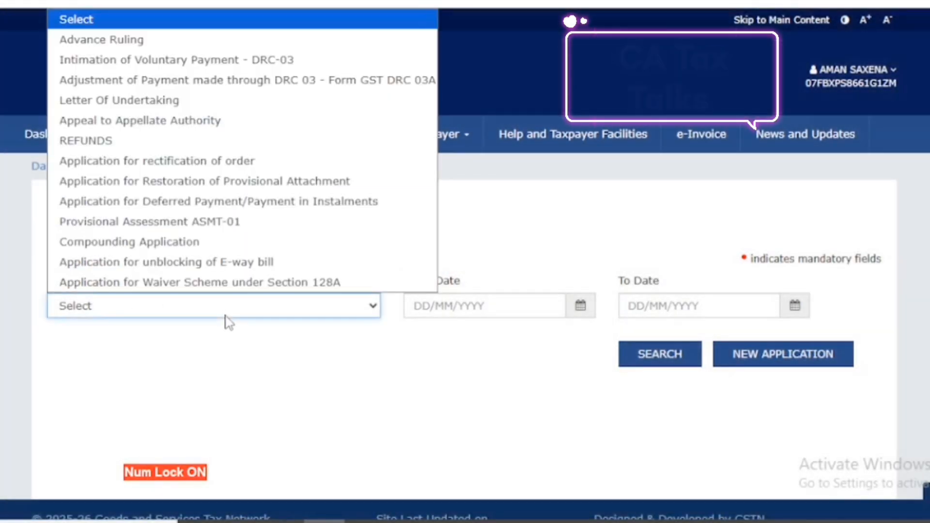
{"action": "left_click", "coordinate": [191, 71]}
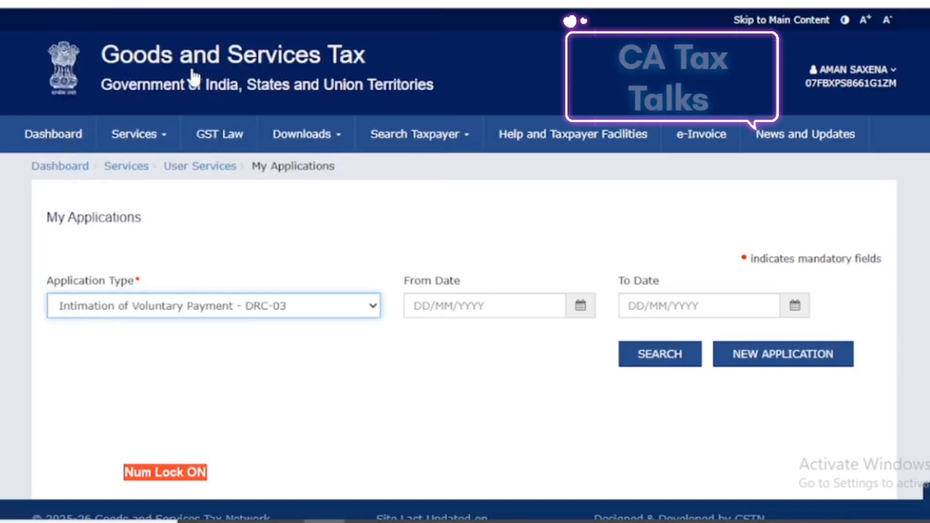
Set the application dates from 01/04/2024 to 01/03/2025 and start a new DRC-03 application
{"action": "left_click", "coordinate": [551, 308]}
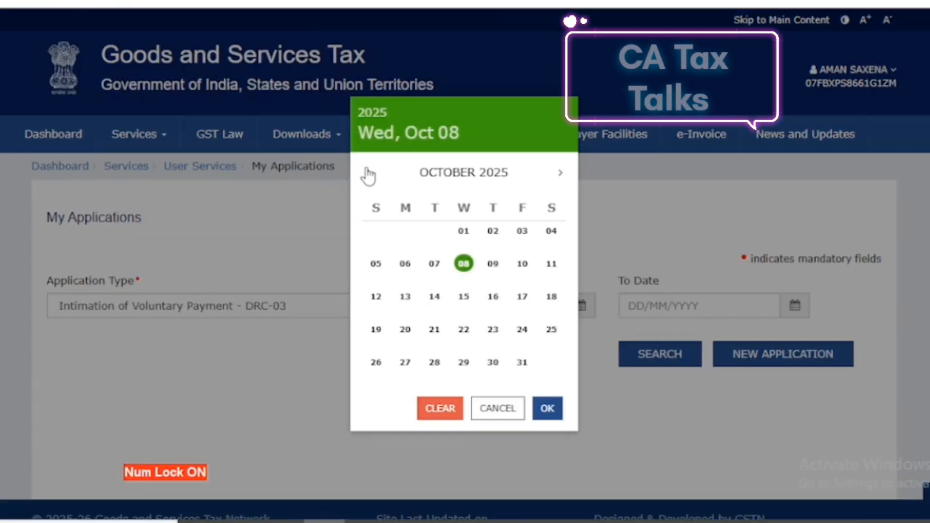
{"action": "left_click", "coordinate": [450, 180]}
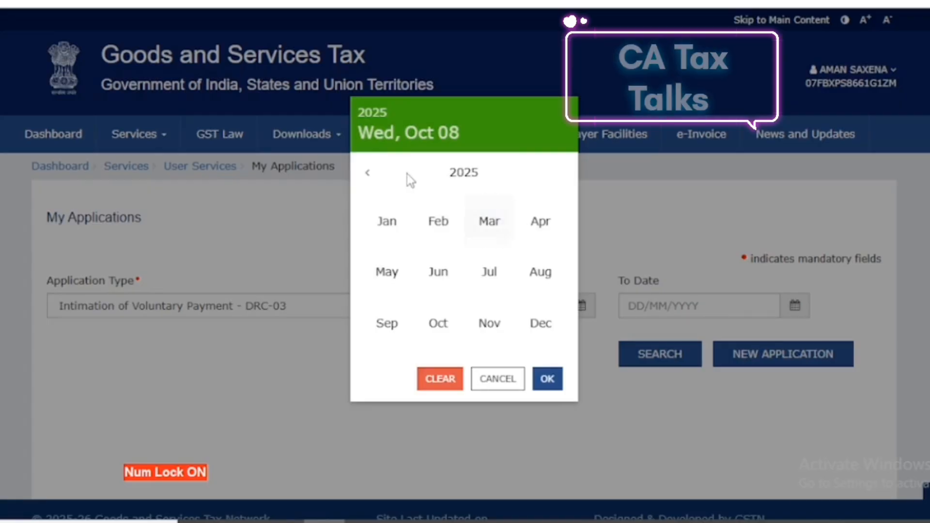
{"action": "left_click", "coordinate": [367, 173]}
{"action": "left_click", "coordinate": [489, 234]}
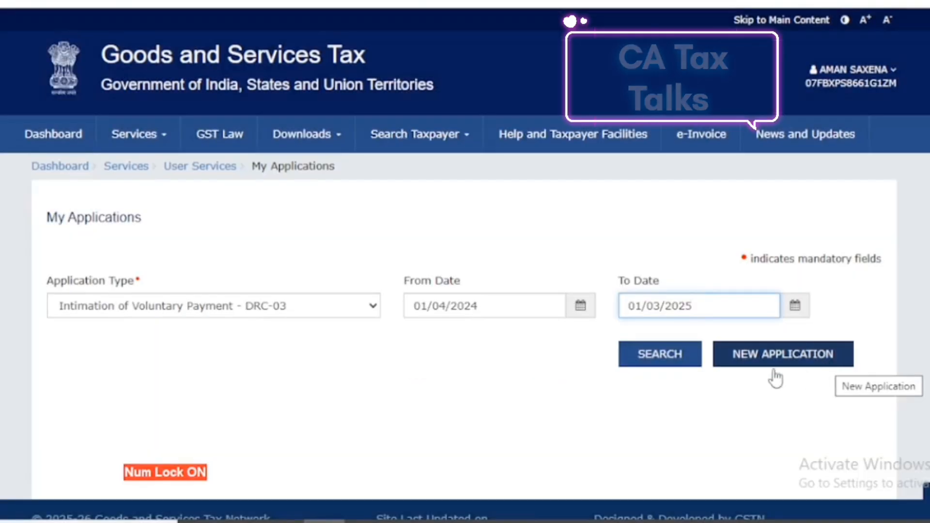
{"action": "left_click", "coordinate": [773, 367]}
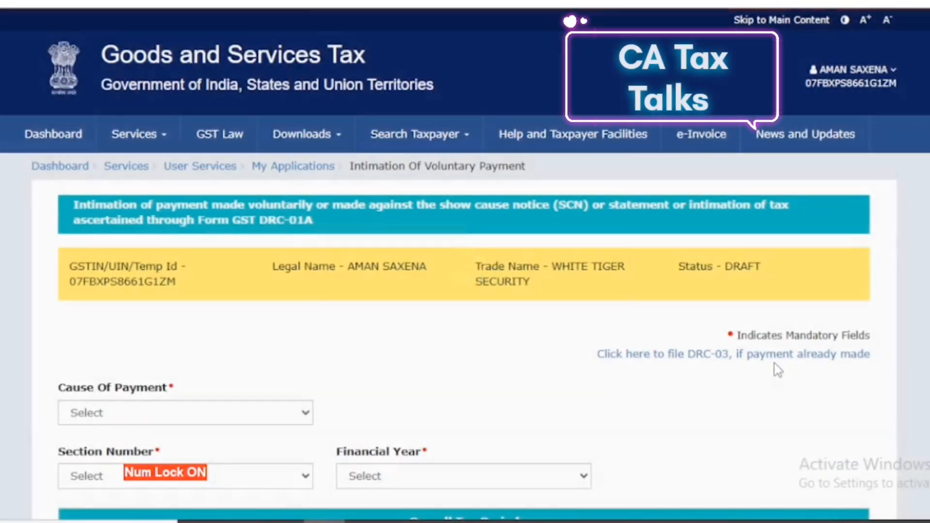
Set the cause of payment to Annual return and the section number to 44
{"action": "scroll", "coordinate": [858, 204], "scroll_direction": "down", "scroll_amount": 3}
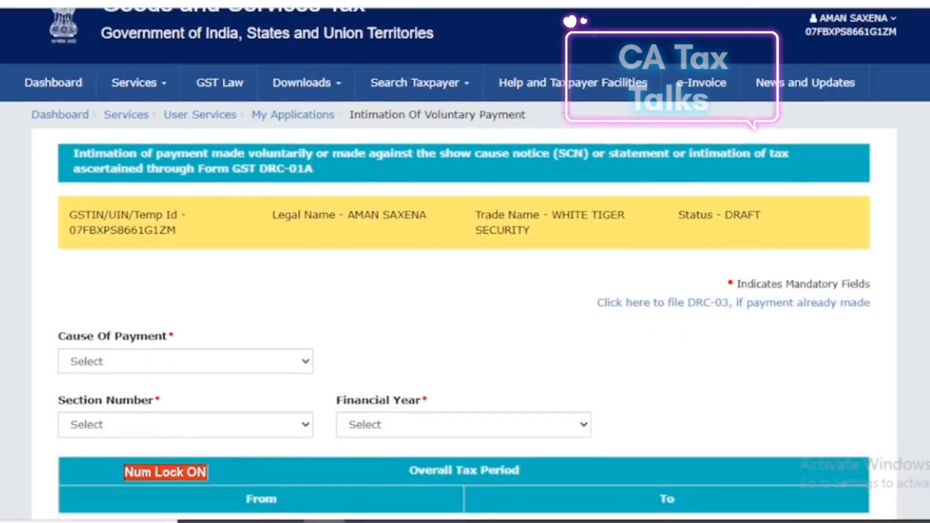
{"action": "scroll", "coordinate": [225, 235], "scroll_direction": "down", "scroll_amount": 2}
{"action": "left_click", "coordinate": [223, 228]}
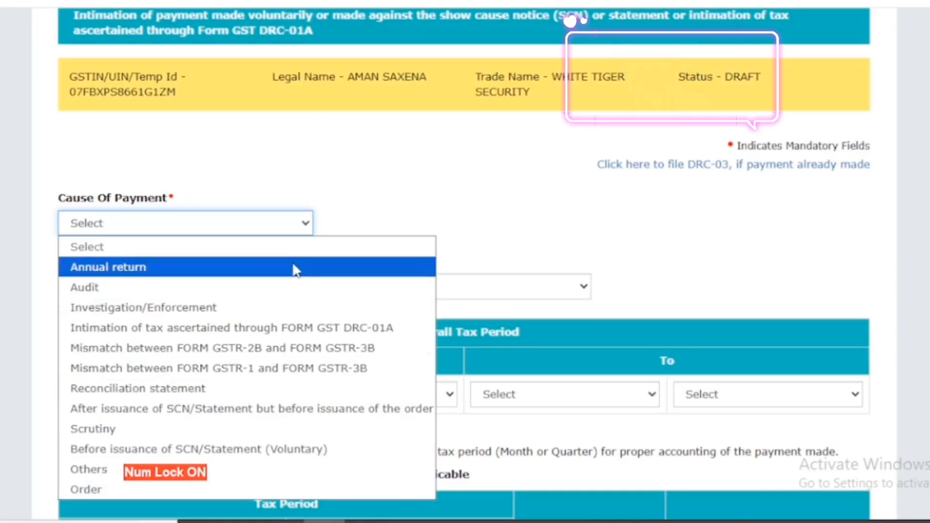
{"action": "left_click", "coordinate": [292, 265]}
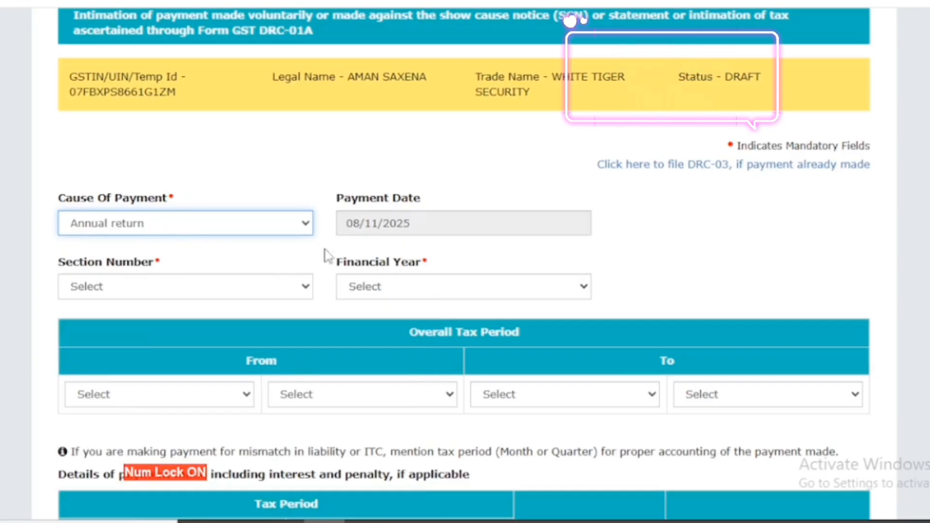
{"action": "left_click", "coordinate": [271, 293]}
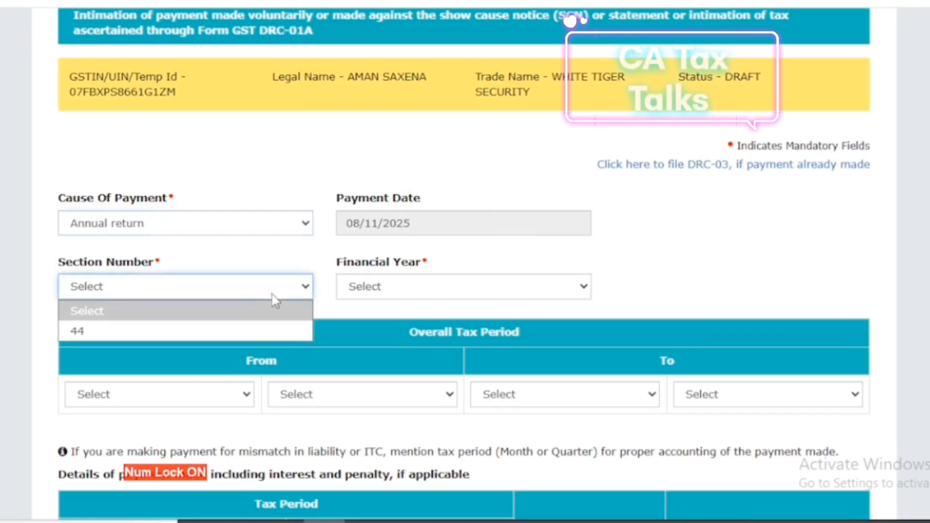
{"action": "left_click", "coordinate": [272, 293]}
{"action": "left_click", "coordinate": [273, 293]}
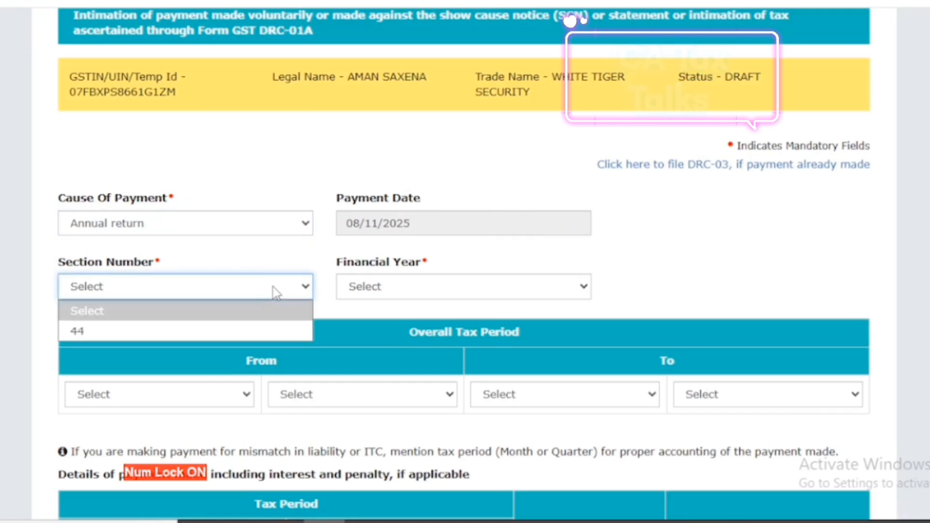
{"action": "left_click", "coordinate": [259, 331]}
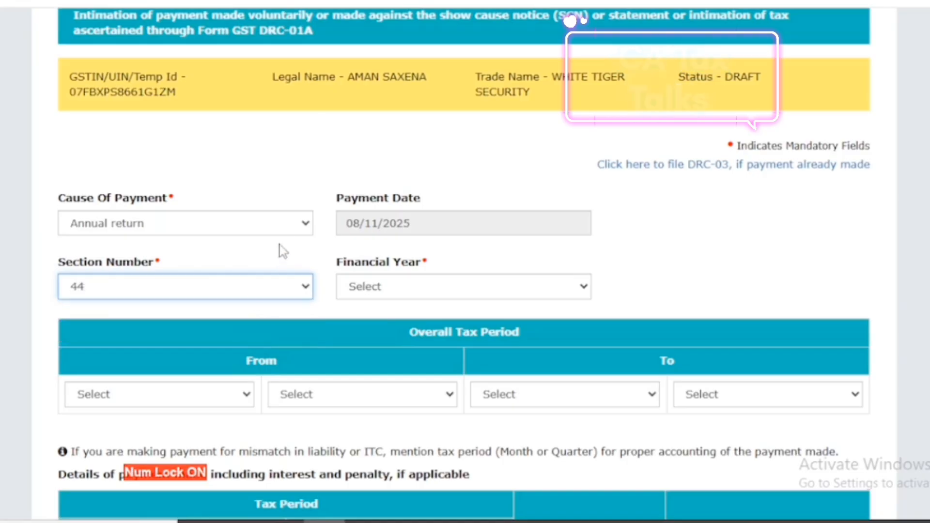
Change the cause of payment to Before issuance of SCN/Statement (Voluntary), declining payment against a system generated document or Case ID
{"action": "left_click", "coordinate": [289, 228]}
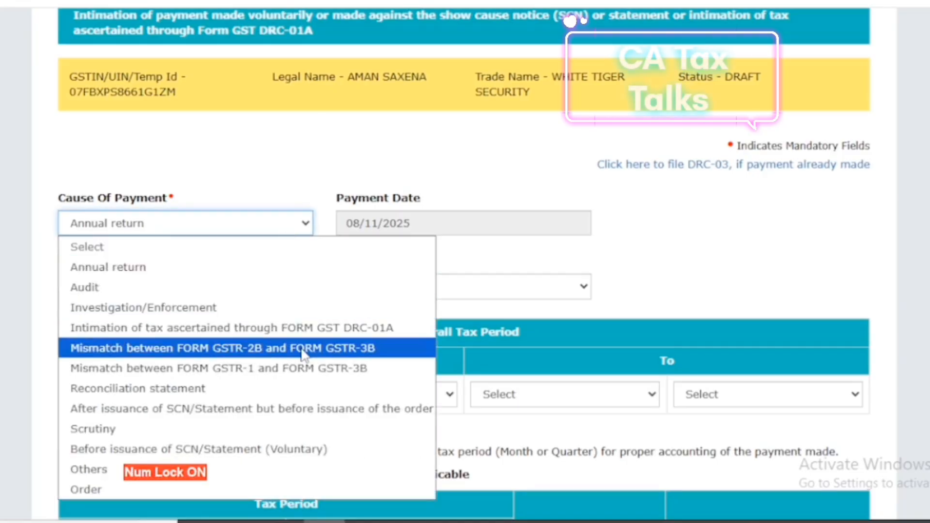
{"action": "left_click", "coordinate": [337, 450]}
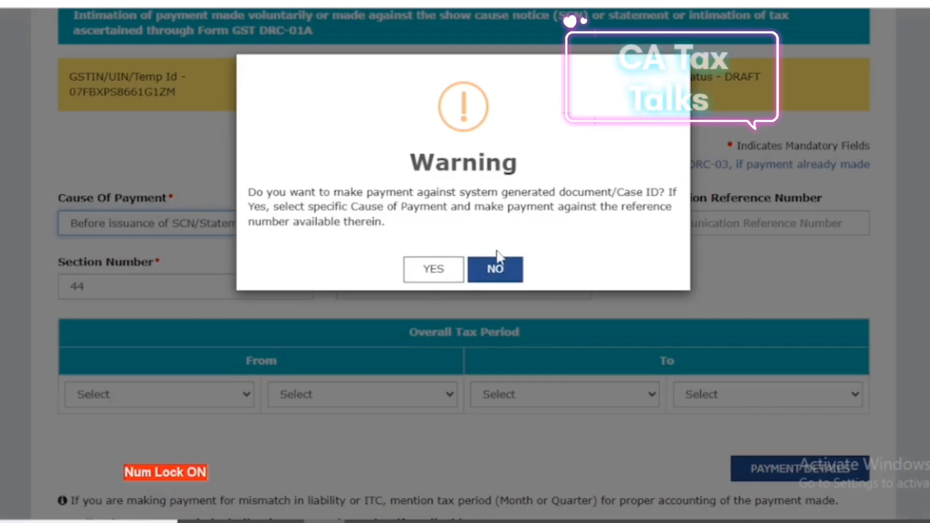
{"action": "left_click", "coordinate": [497, 271]}
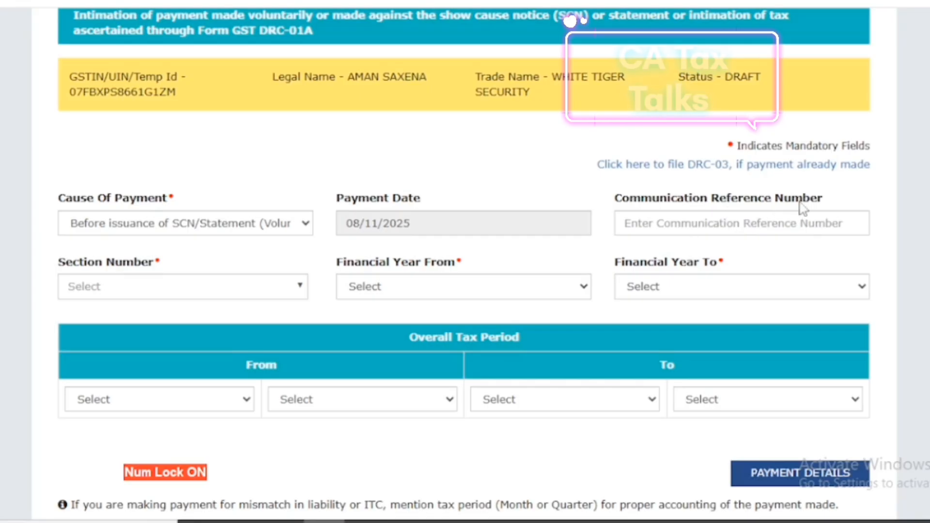
Look through the section numbers offered for the voluntary payment cause
{"action": "left_click", "coordinate": [170, 296]}
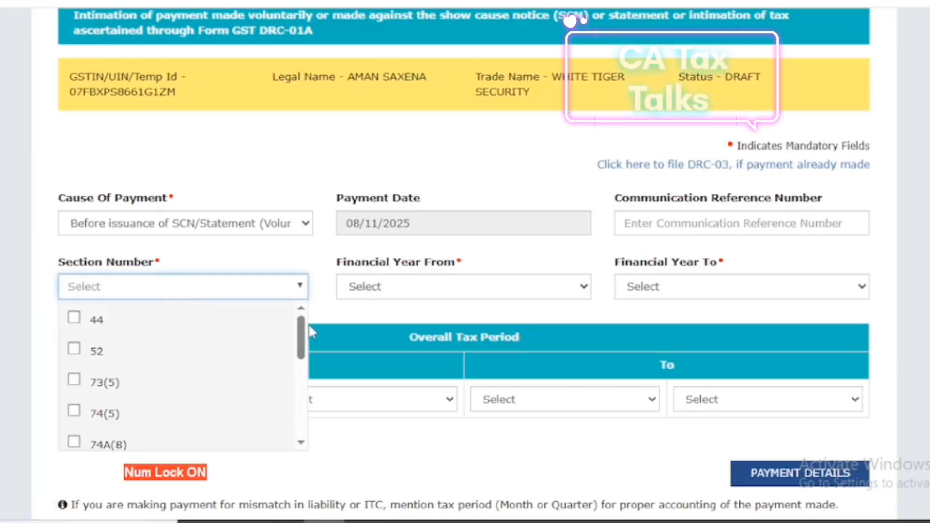
{"action": "left_click_drag", "start_coordinate": [300, 328], "coordinate": [301, 343]}
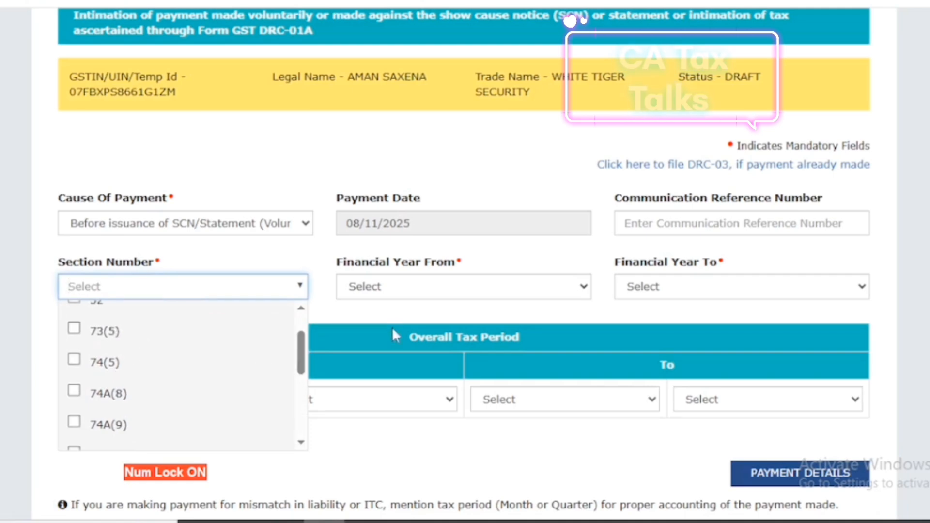
{"action": "left_click_drag", "start_coordinate": [301, 351], "coordinate": [310, 317]}
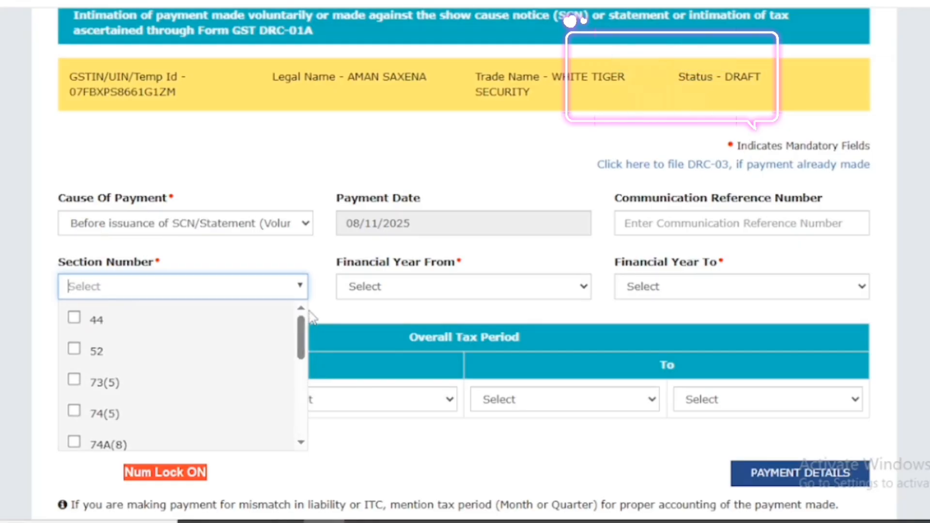
{"action": "scroll", "coordinate": [300, 332], "scroll_direction": "down", "scroll_amount": 1}
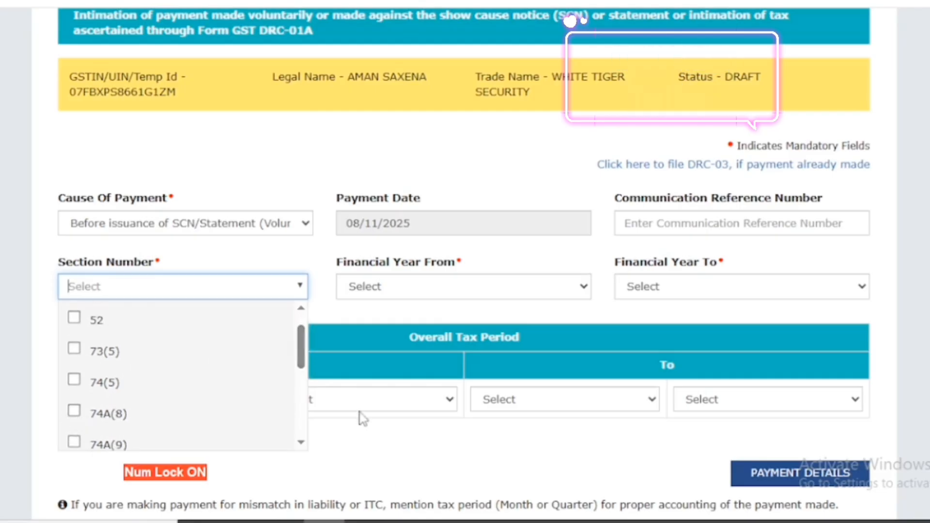
{"action": "left_click_drag", "start_coordinate": [305, 364], "coordinate": [310, 430]}
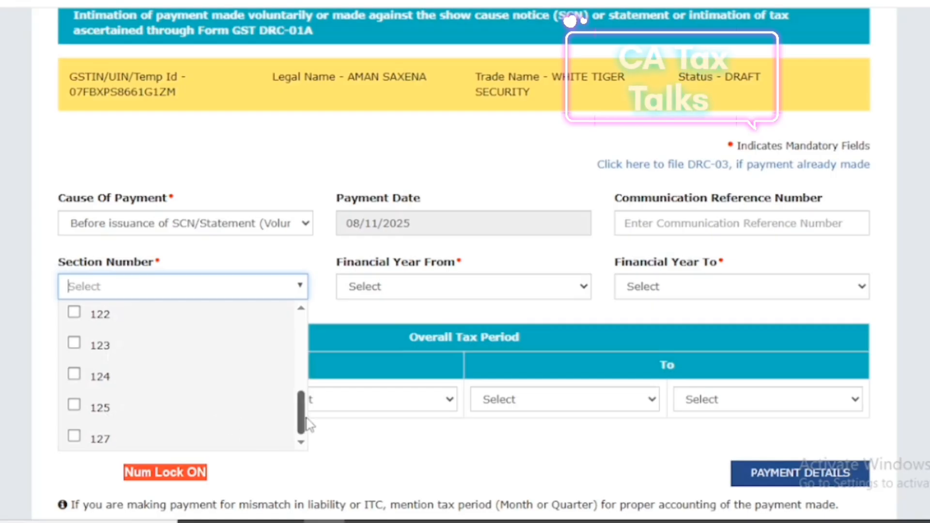
{"action": "mouse_move", "coordinate": [302, 412]}
{"action": "left_mouse_down"}
{"action": "mouse_move", "coordinate": [304, 330]}
{"action": "mouse_move", "coordinate": [302, 436]}
{"action": "mouse_move", "coordinate": [301, 404]}
{"action": "left_mouse_up"}
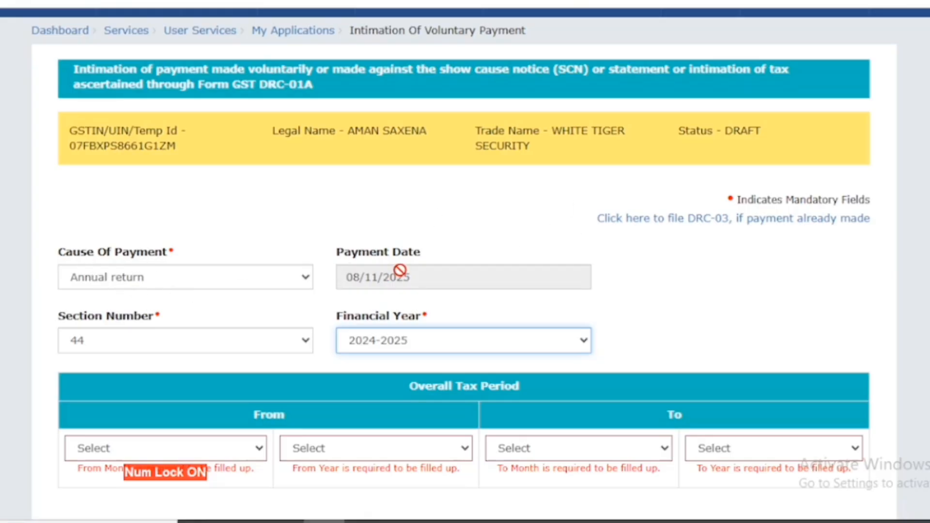
Select section number 44 for the annual return and set the overall tax period from APR 2024 to MAR 2025
{"action": "left_click", "coordinate": [115, 347]}
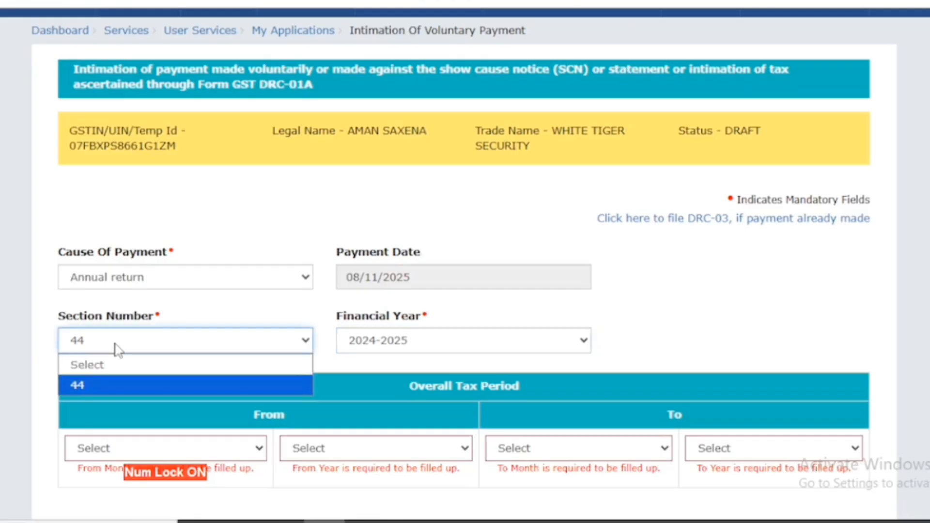
{"action": "left_click", "coordinate": [115, 385]}
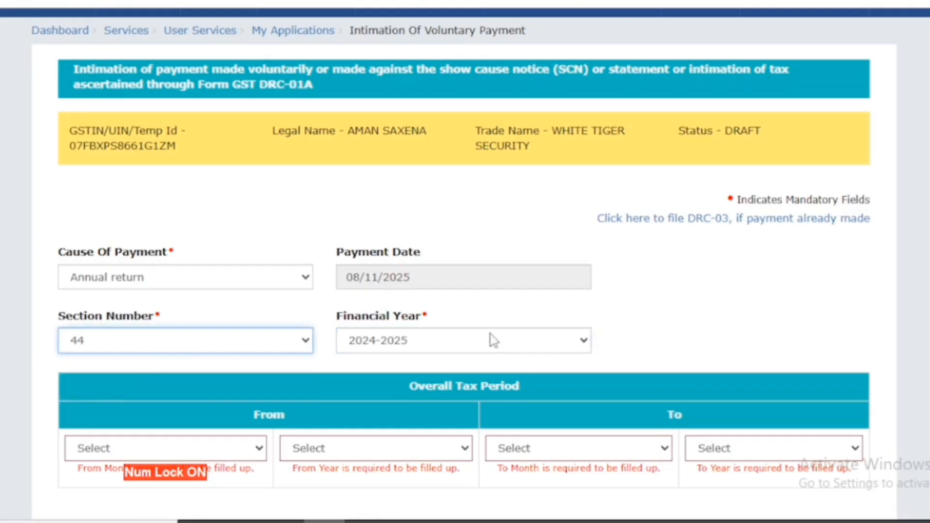
{"action": "scroll", "coordinate": [788, 228], "scroll_direction": "down", "scroll_amount": 4}
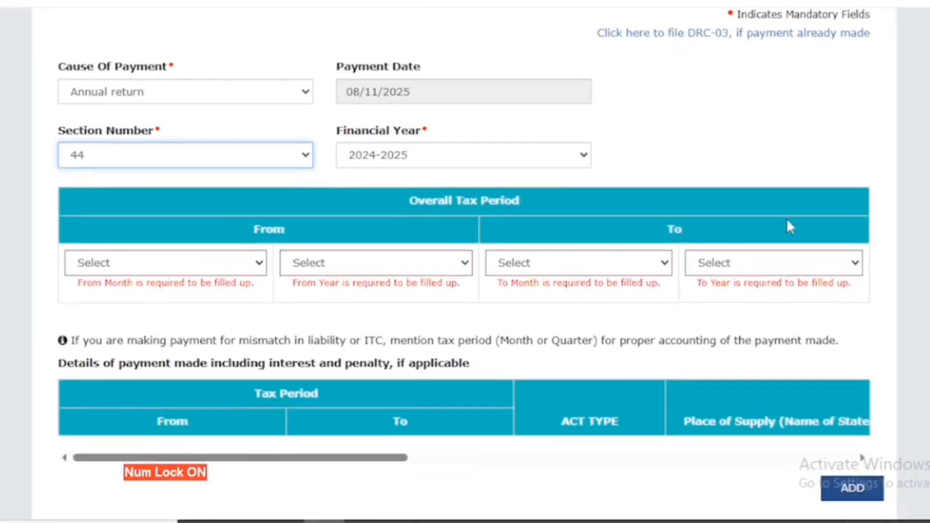
{"action": "left_click", "coordinate": [224, 271]}
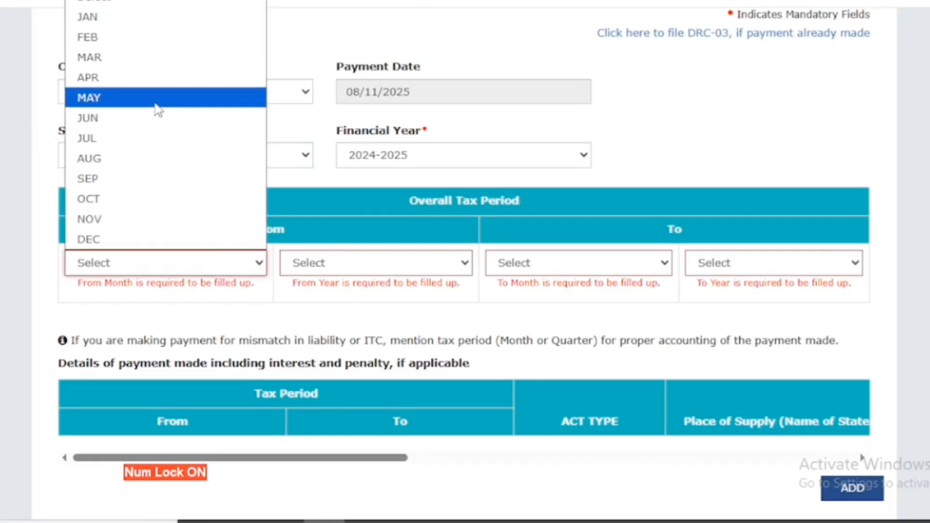
{"action": "left_click", "coordinate": [149, 75]}
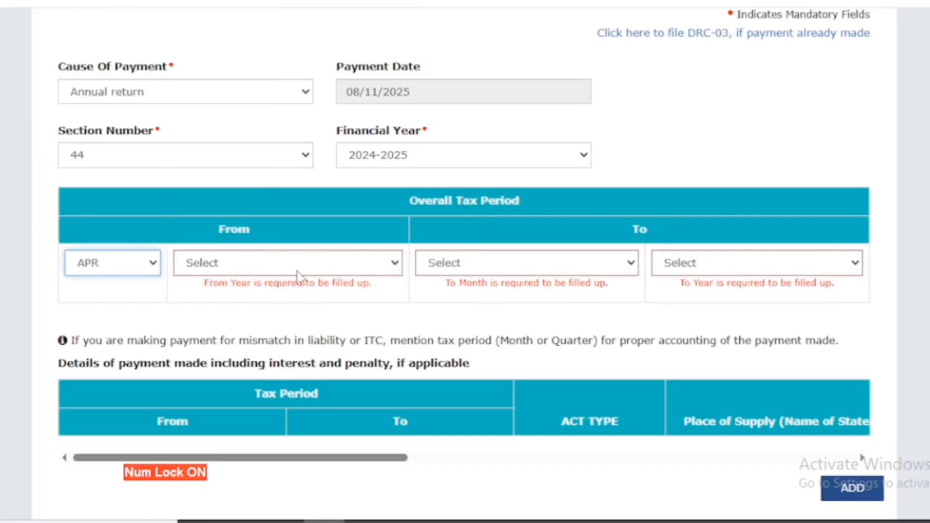
{"action": "left_click", "coordinate": [298, 272]}
{"action": "left_click", "coordinate": [297, 308]}
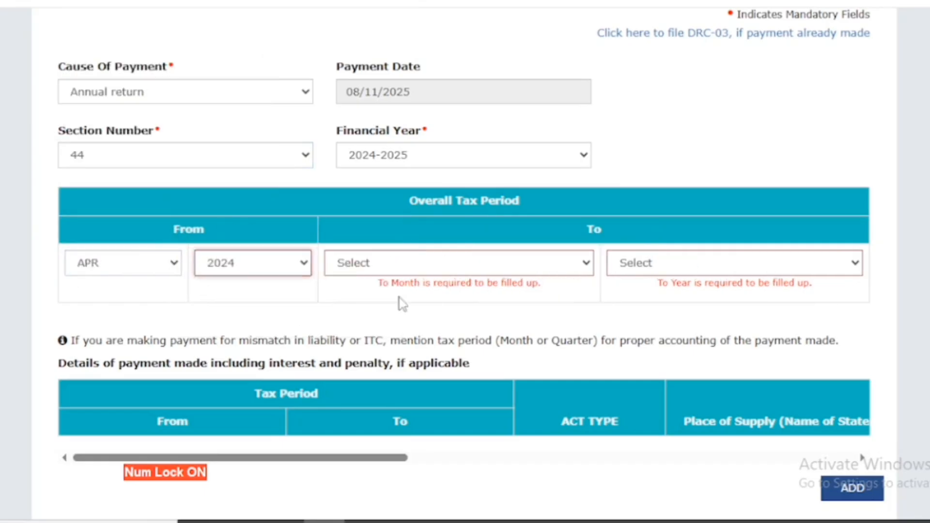
{"action": "left_click", "coordinate": [461, 269]}
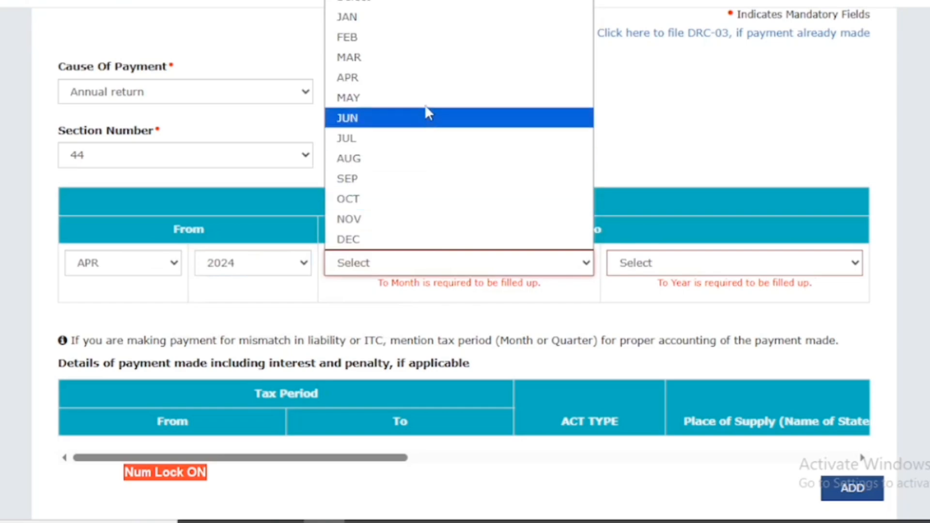
{"action": "left_click", "coordinate": [421, 59]}
{"action": "left_click", "coordinate": [723, 267]}
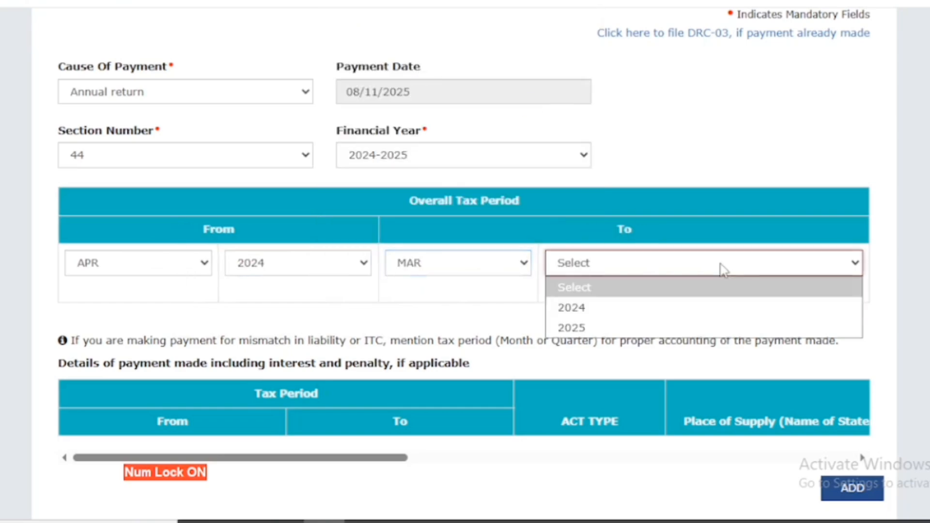
{"action": "left_click", "coordinate": [702, 329]}
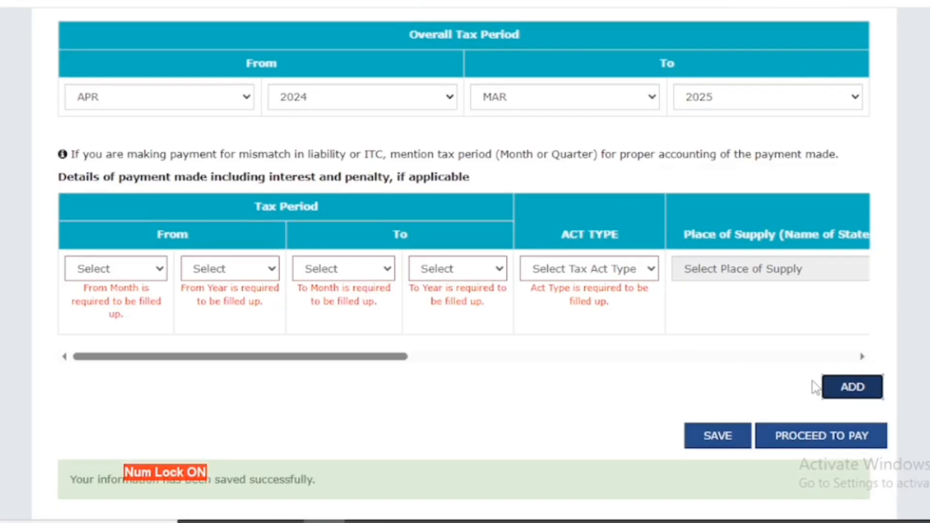
Set the first payment row's tax period from AUG 2024 to AUG 2024 and its act type to CGST
{"action": "left_click", "coordinate": [122, 274]}
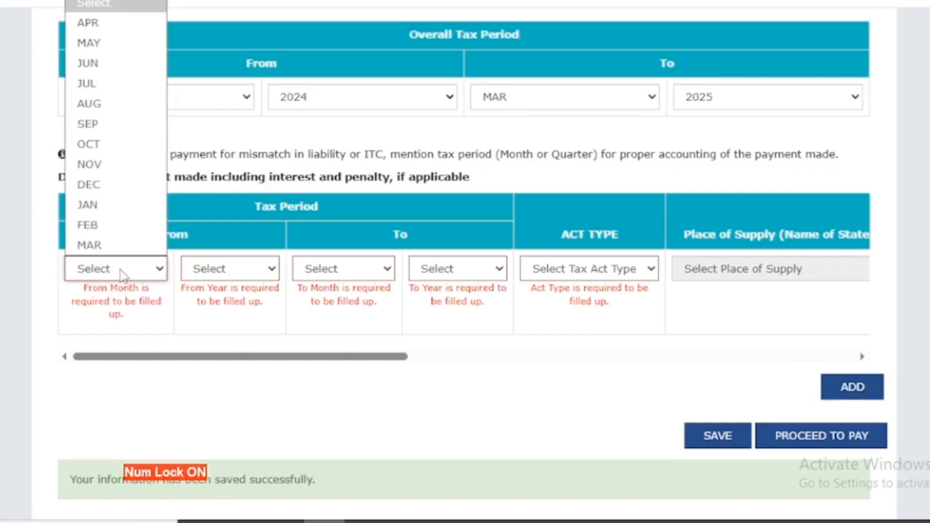
{"action": "left_click", "coordinate": [112, 102]}
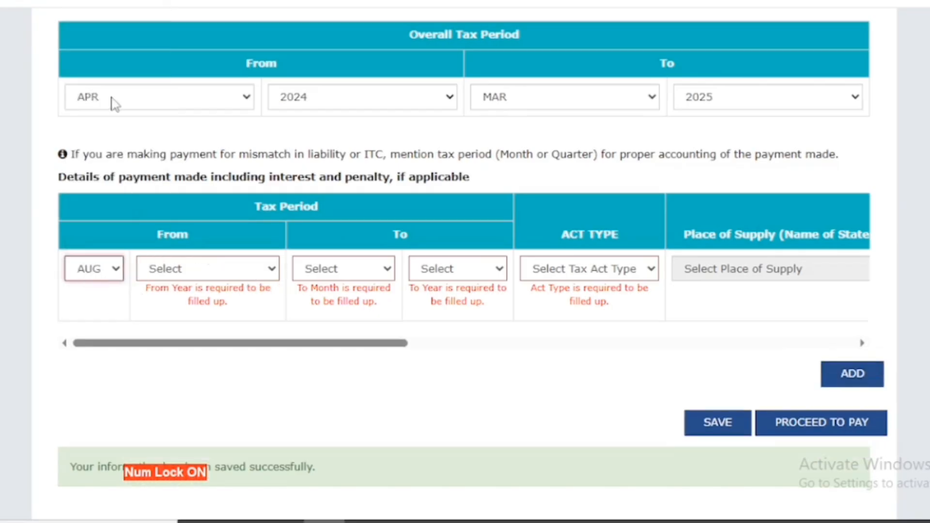
{"action": "left_click", "coordinate": [189, 268]}
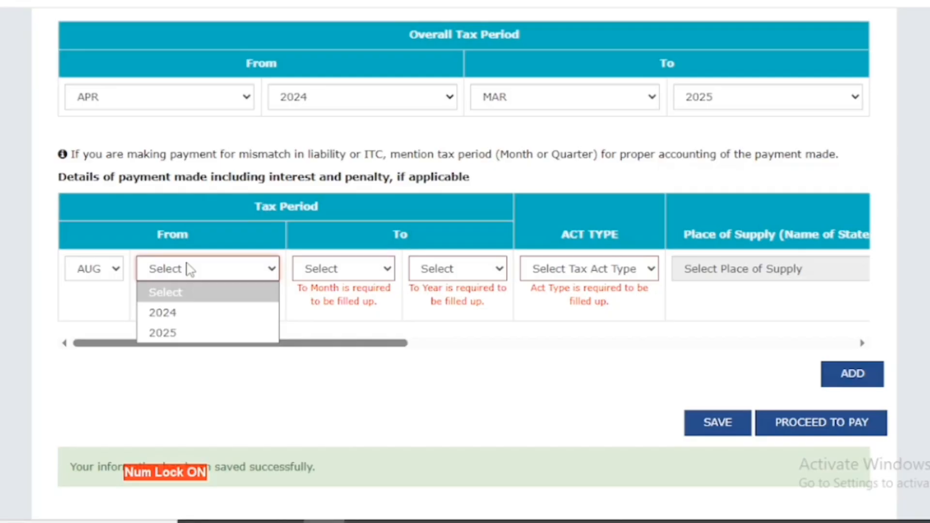
{"action": "left_click", "coordinate": [209, 312]}
{"action": "left_click", "coordinate": [351, 277]}
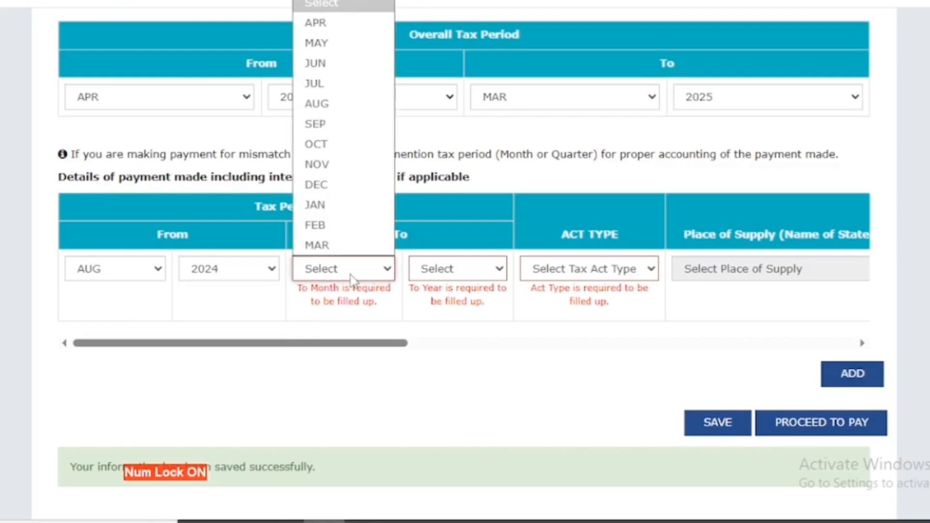
{"action": "left_click", "coordinate": [349, 104]}
{"action": "left_click", "coordinate": [425, 268]}
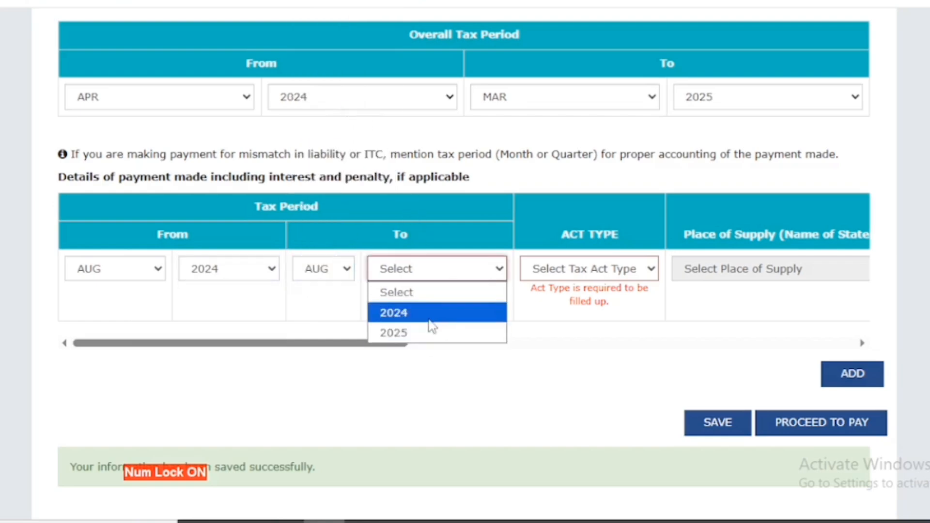
{"action": "left_click", "coordinate": [431, 314]}
{"action": "left_click", "coordinate": [578, 280]}
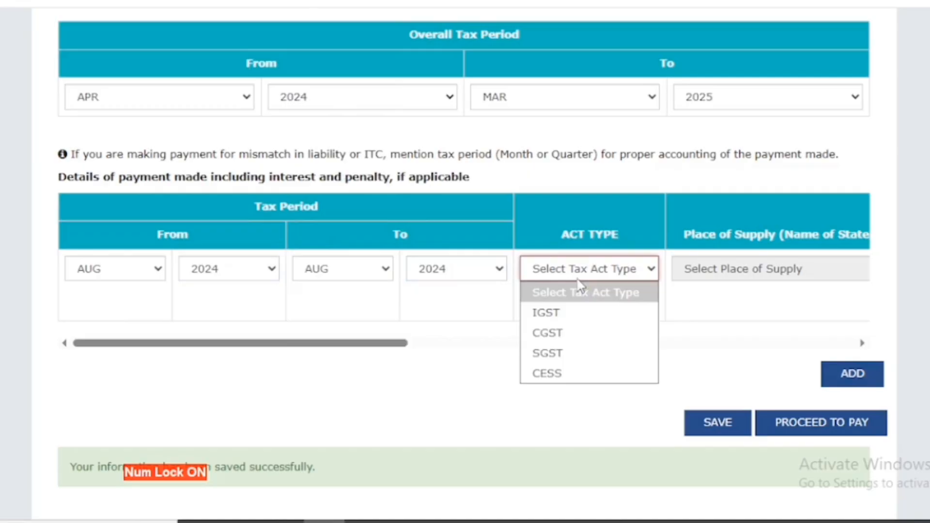
{"action": "left_click", "coordinate": [594, 334]}
Try the IGST act type in the payment row to check the place of supply field, and set the row back to CGST
{"action": "left_click_drag", "start_coordinate": [404, 330], "coordinate": [583, 341]}
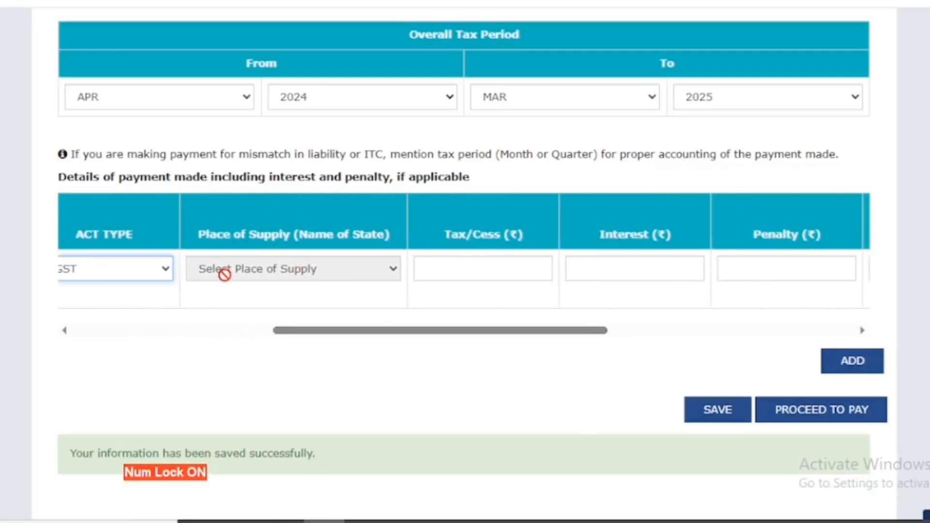
{"action": "left_click_drag", "start_coordinate": [359, 332], "coordinate": [256, 334]}
{"action": "left_click", "coordinate": [309, 274]}
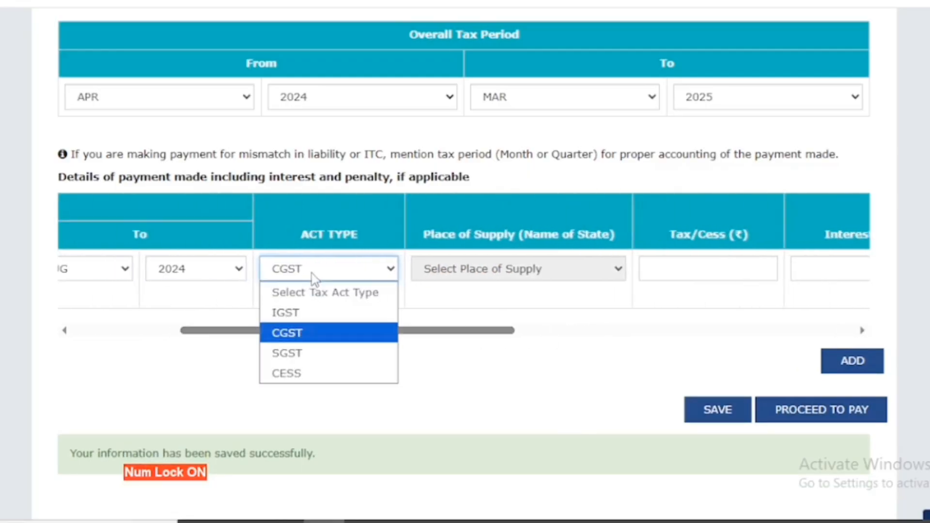
{"action": "left_click", "coordinate": [313, 313]}
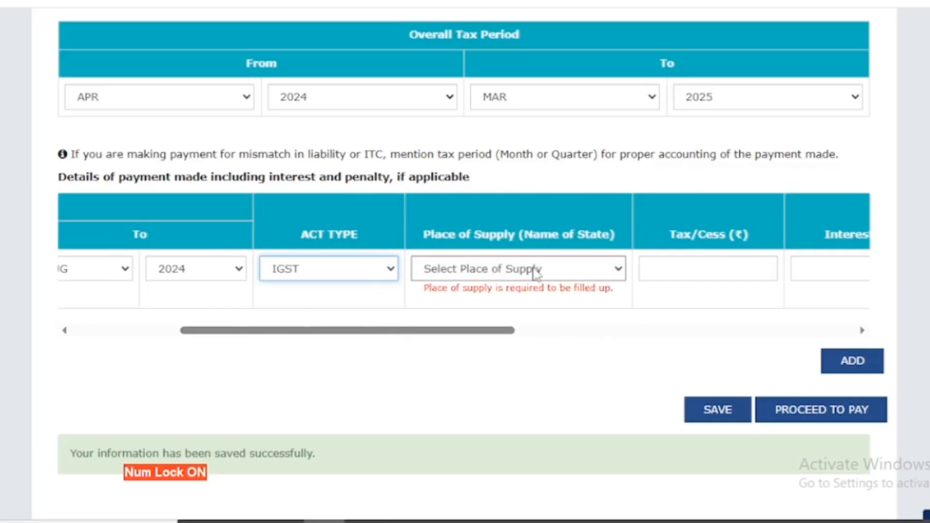
{"action": "left_click", "coordinate": [499, 269]}
{"action": "left_click", "coordinate": [366, 304]}
{"action": "left_click", "coordinate": [369, 270]}
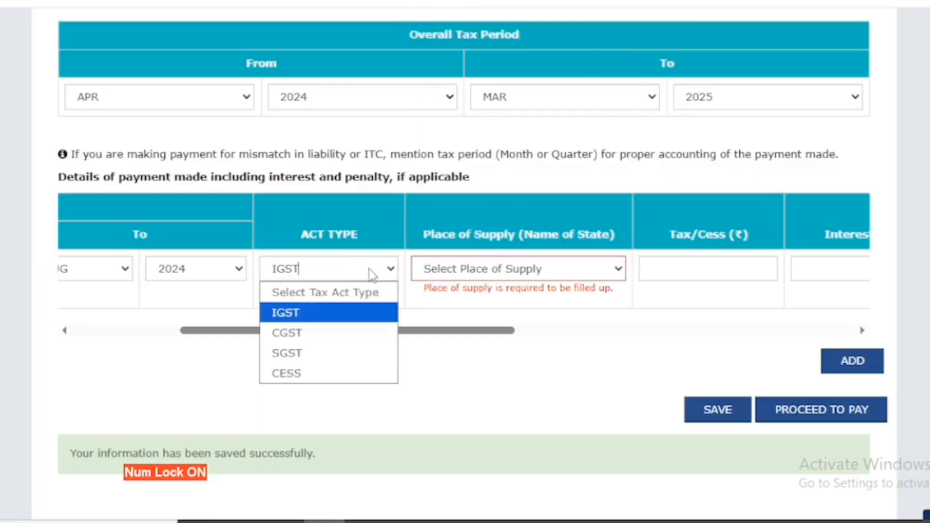
{"action": "left_click", "coordinate": [359, 334]}
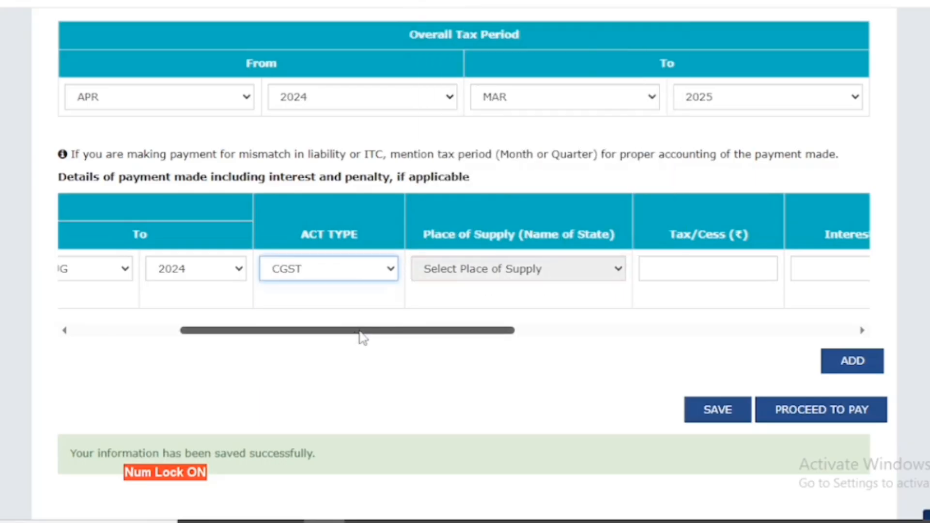
Enter 1000 as tax and 100 as interest in the CGST row, and check its remaining amount columns
{"action": "left_click_drag", "start_coordinate": [376, 331], "coordinate": [438, 347]}
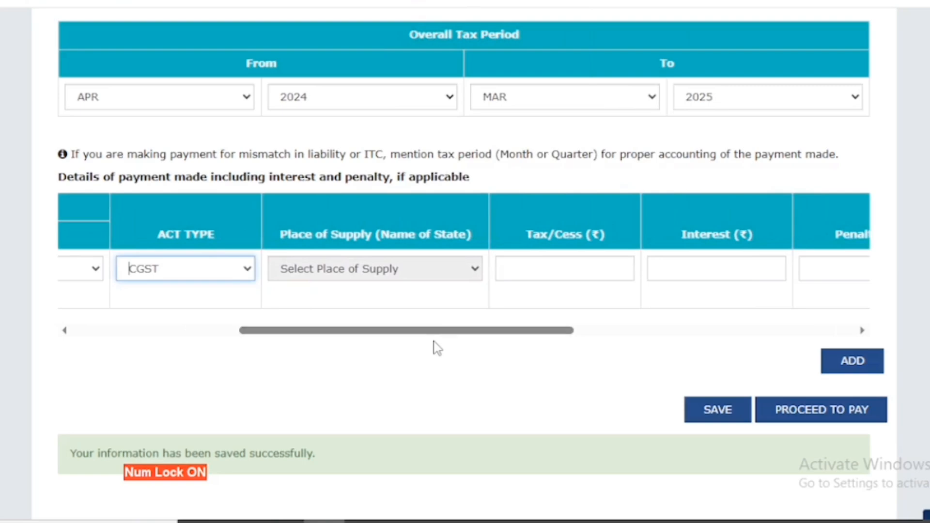
{"action": "left_click", "coordinate": [546, 267]}
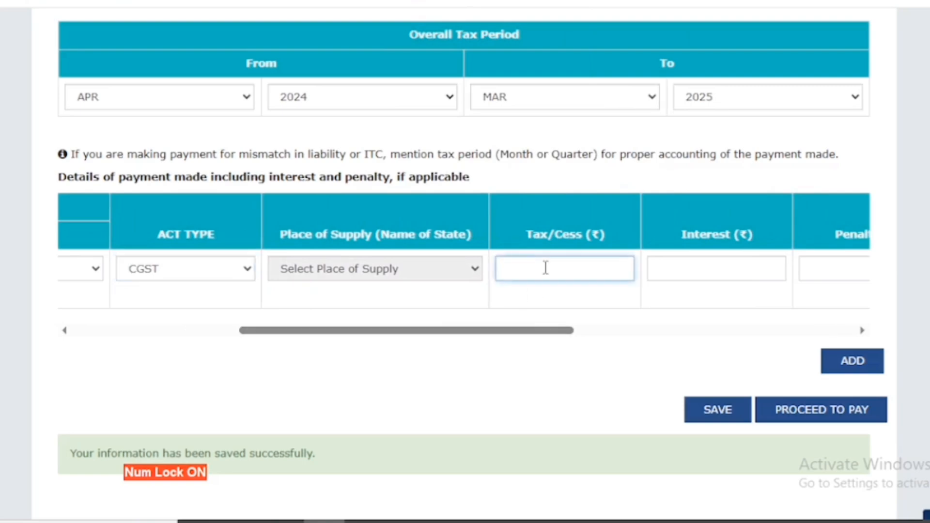
{"action": "type", "text": "1000"}
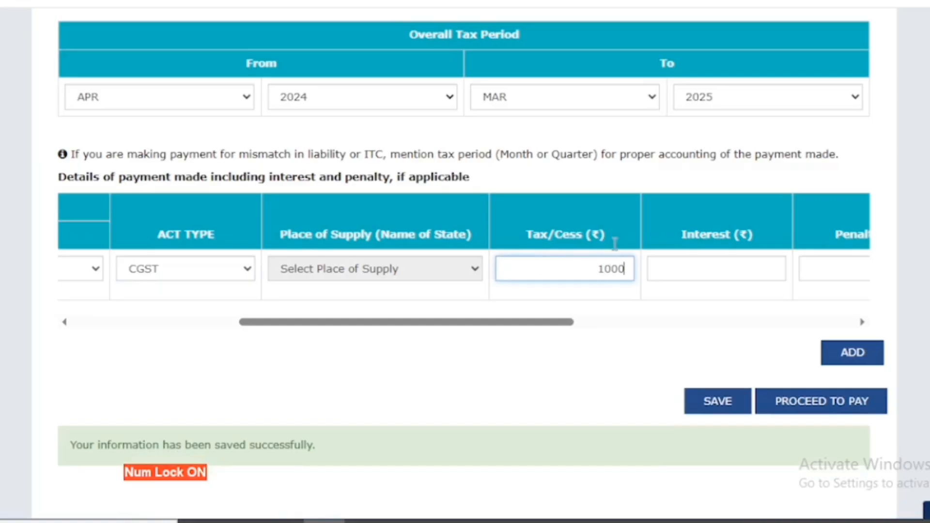
{"action": "left_click", "coordinate": [758, 262]}
{"action": "type", "text": "100"}
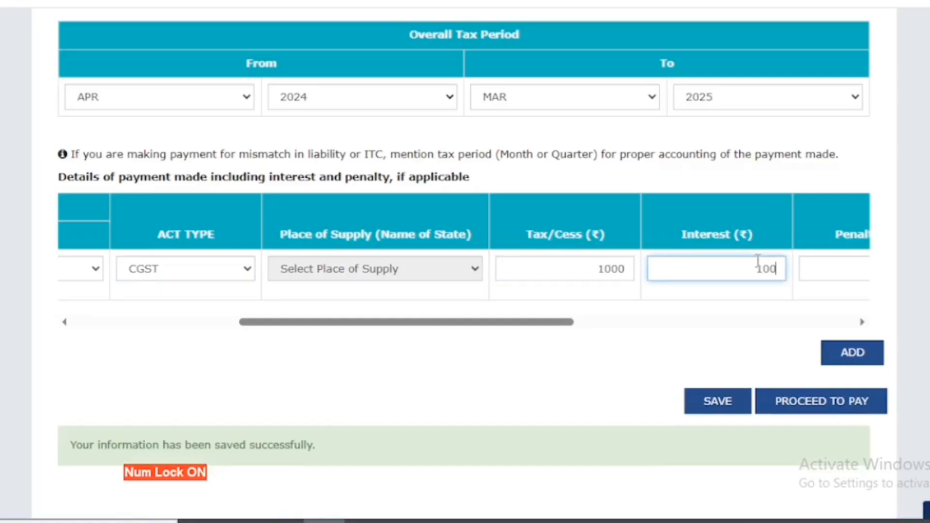
{"action": "left_click", "coordinate": [779, 311]}
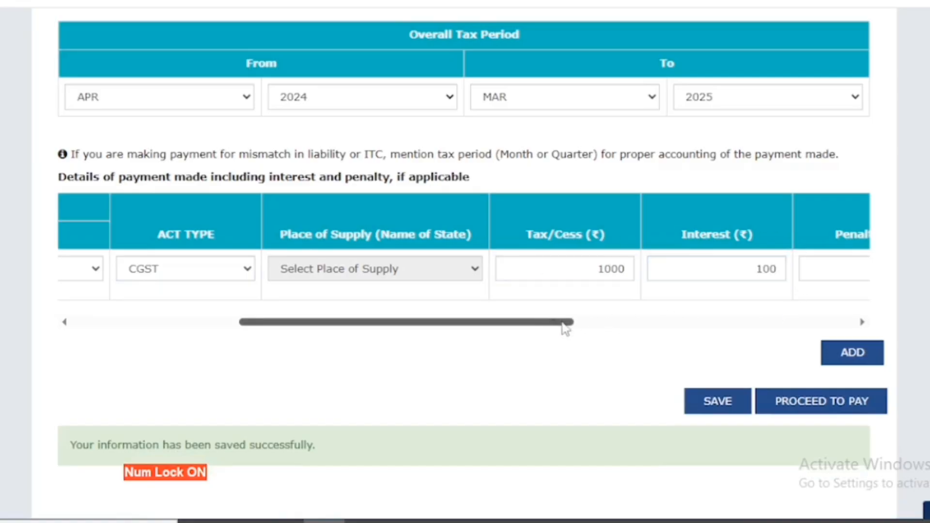
{"action": "left_click_drag", "start_coordinate": [562, 322], "coordinate": [707, 322]}
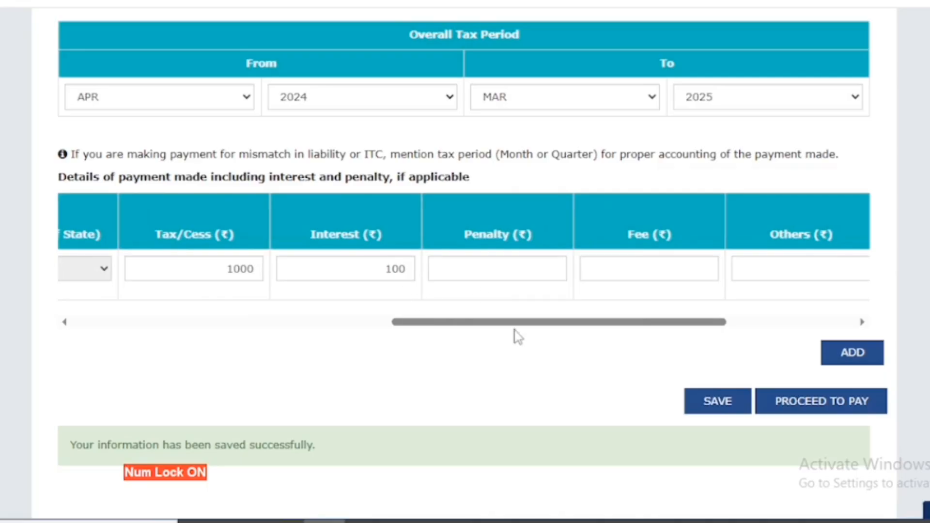
{"action": "left_click_drag", "start_coordinate": [517, 326], "coordinate": [92, 310]}
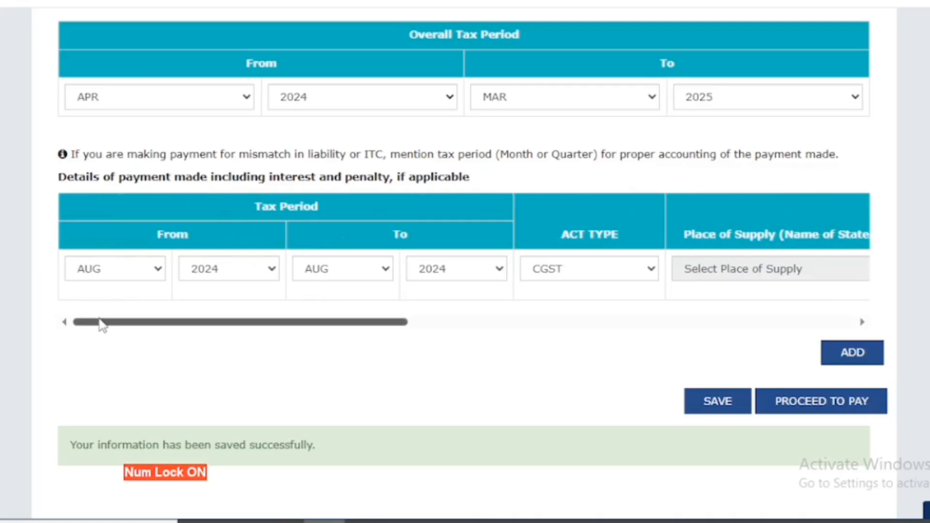
Add a second payment row with tax period AUG 2024 to AUG 2024 and act type SGST
{"action": "left_click", "coordinate": [849, 354]}
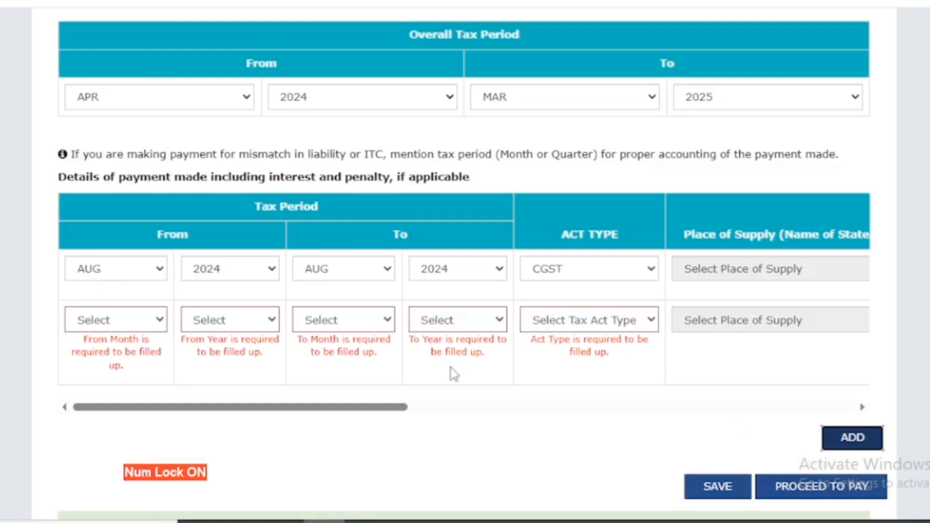
{"action": "left_click", "coordinate": [88, 320]}
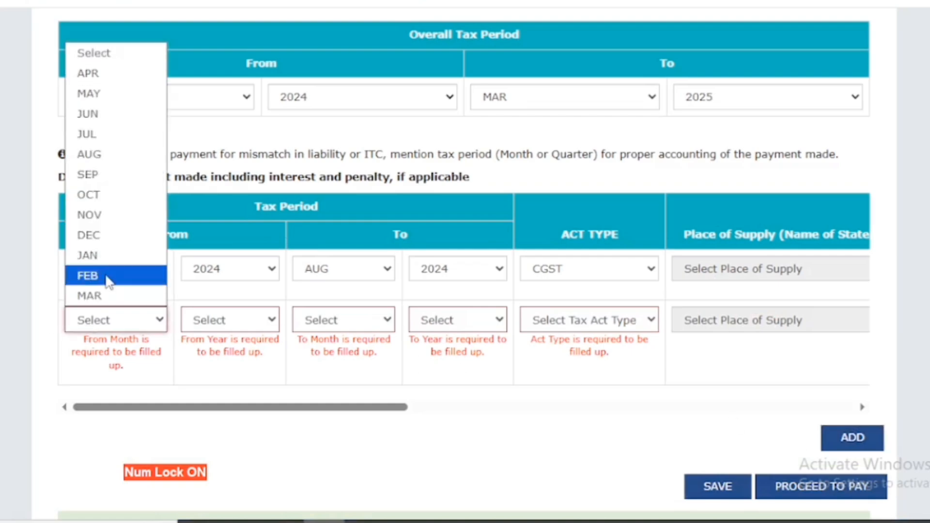
{"action": "left_click", "coordinate": [114, 155]}
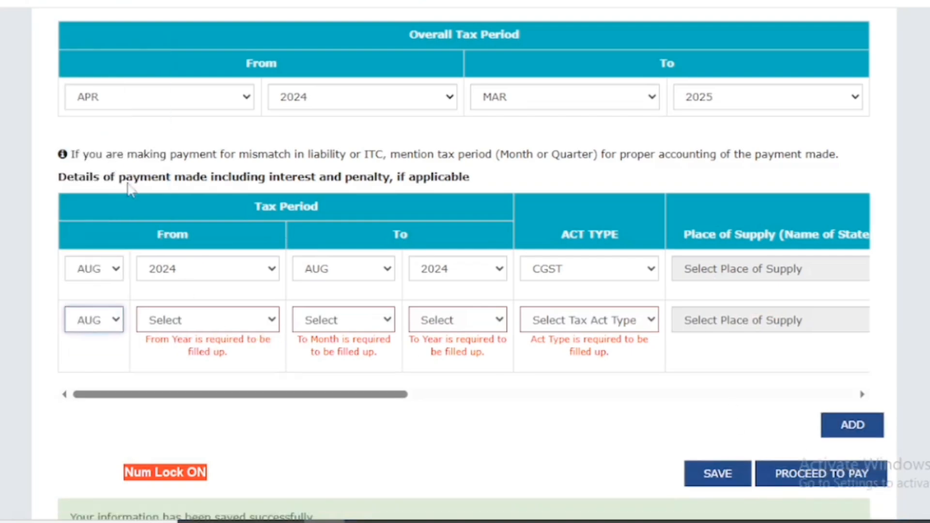
{"action": "left_click", "coordinate": [207, 327]}
{"action": "left_click", "coordinate": [203, 364]}
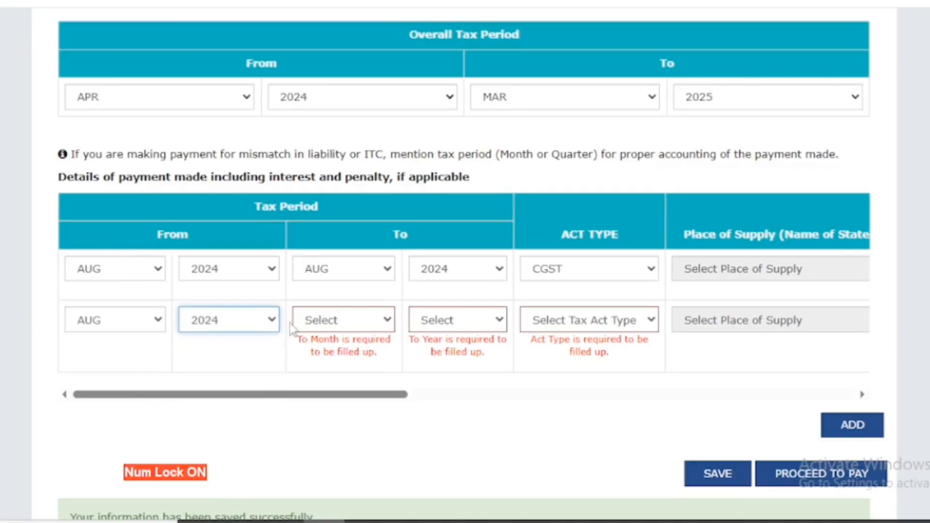
{"action": "left_click", "coordinate": [341, 325]}
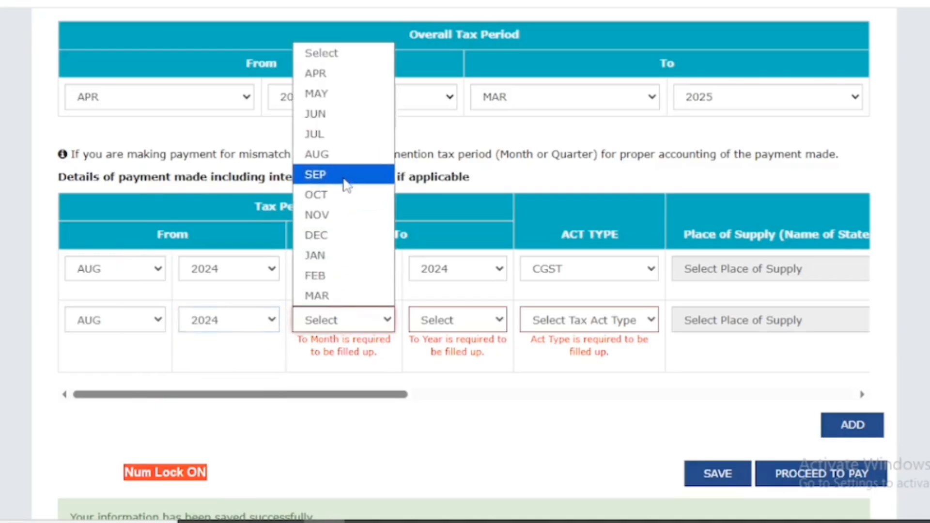
{"action": "left_click", "coordinate": [343, 155]}
{"action": "left_click", "coordinate": [431, 322]}
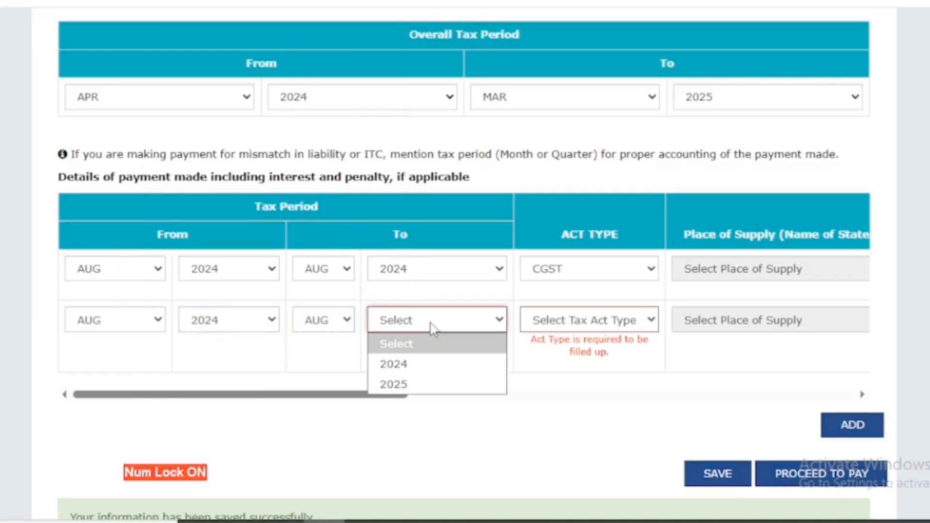
{"action": "left_click", "coordinate": [434, 364]}
{"action": "left_click", "coordinate": [591, 322]}
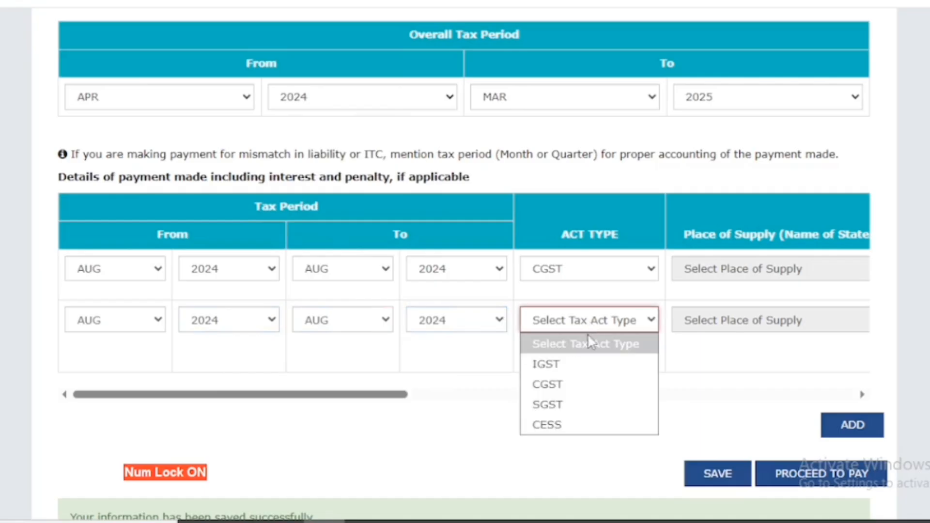
{"action": "left_click", "coordinate": [582, 406]}
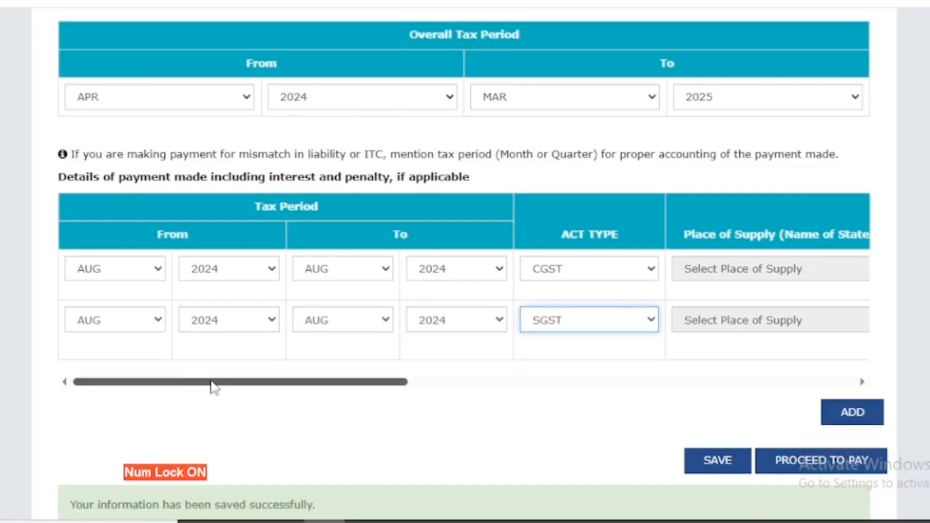
Enter 1000 as tax and 100 as interest in the SGST row
{"action": "left_click_drag", "start_coordinate": [212, 392], "coordinate": [477, 360]}
{"action": "left_click", "coordinate": [303, 310]}
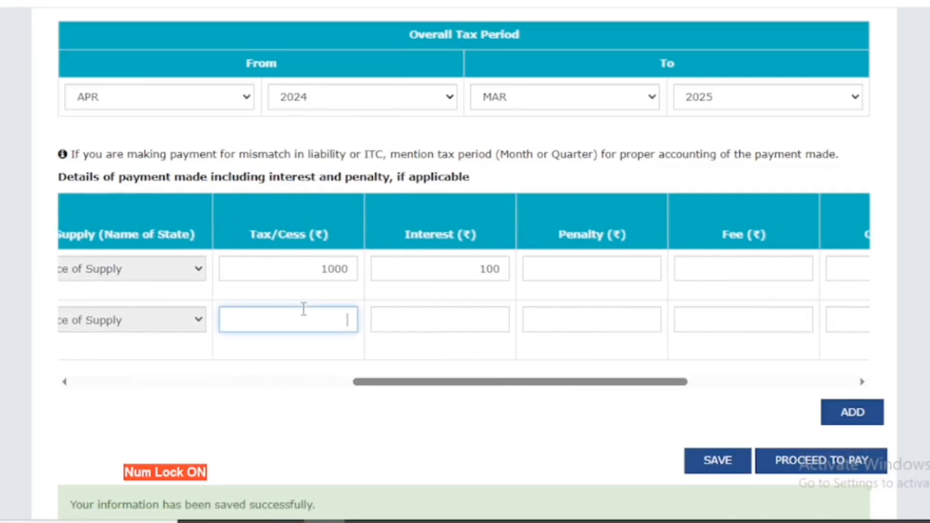
{"action": "type", "text": "1000"}
{"action": "left_click", "coordinate": [428, 315]}
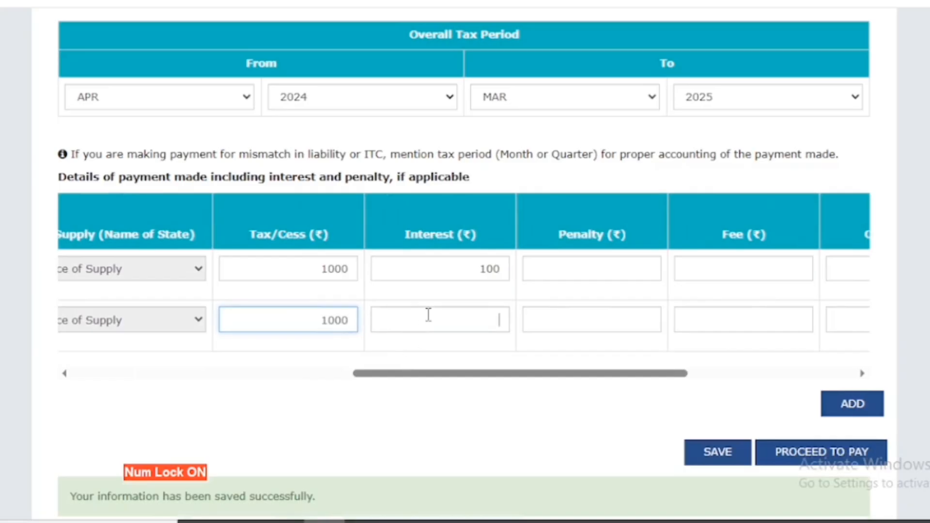
{"action": "type", "text": "100"}
Check the row totals, save the payment details and proceed to pay
{"action": "left_click", "coordinate": [784, 376]}
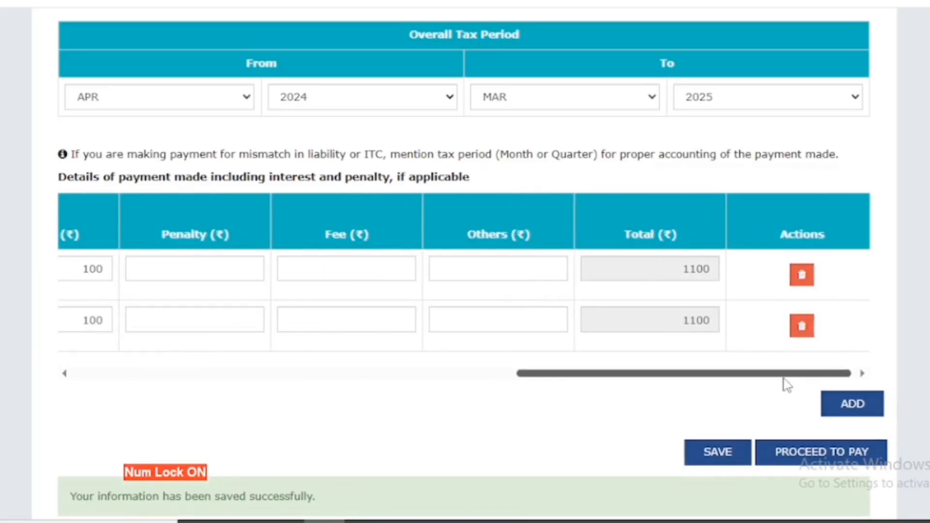
{"action": "left_click", "coordinate": [748, 454]}
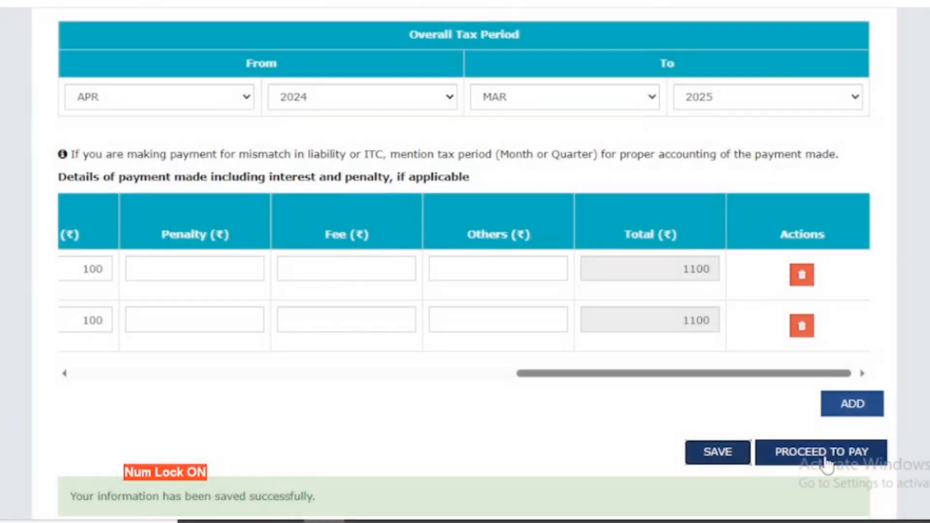
{"action": "left_click", "coordinate": [826, 453]}
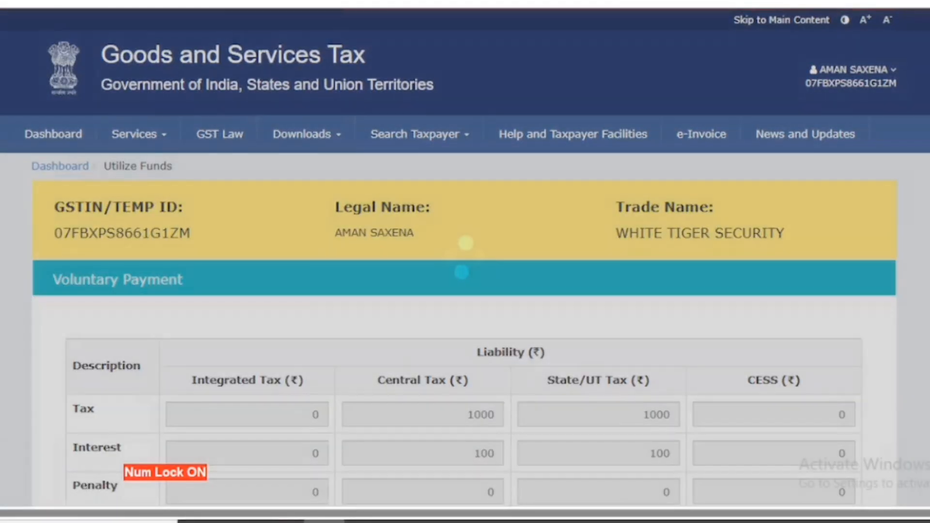
Review the liability table, the cash and credit ledger balances, and the Paid through ITC columns
{"action": "scroll", "coordinate": [465, 261], "scroll_direction": "down", "scroll_amount": 6}
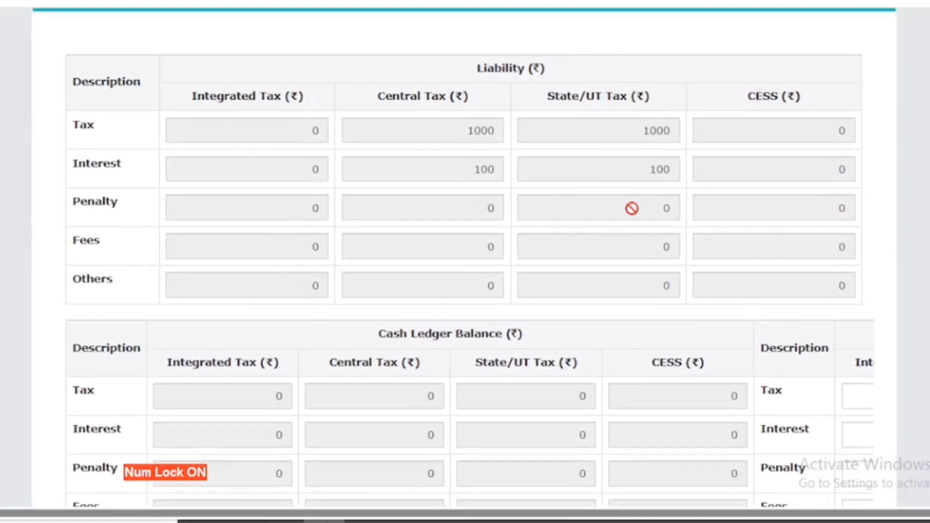
{"action": "scroll", "coordinate": [465, 262], "scroll_direction": "down", "scroll_amount": 4}
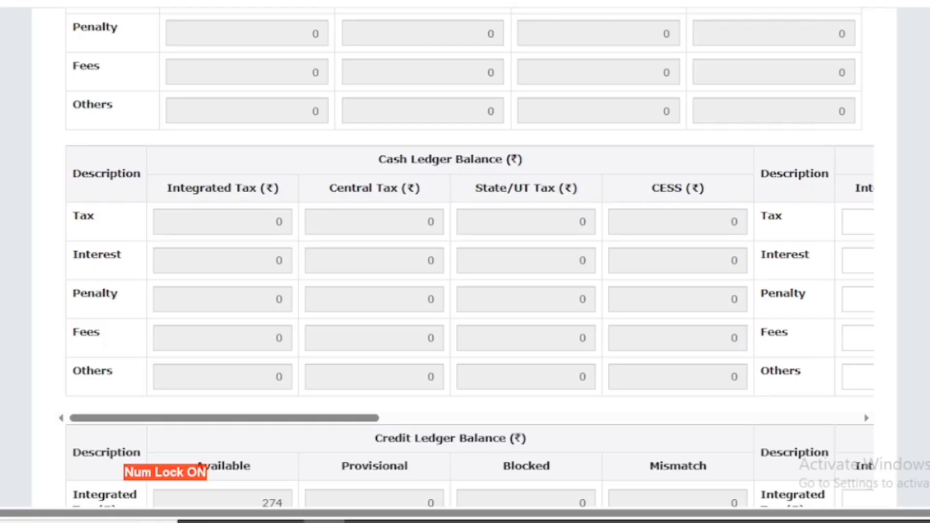
{"action": "scroll", "coordinate": [465, 257], "scroll_direction": "down", "scroll_amount": 5}
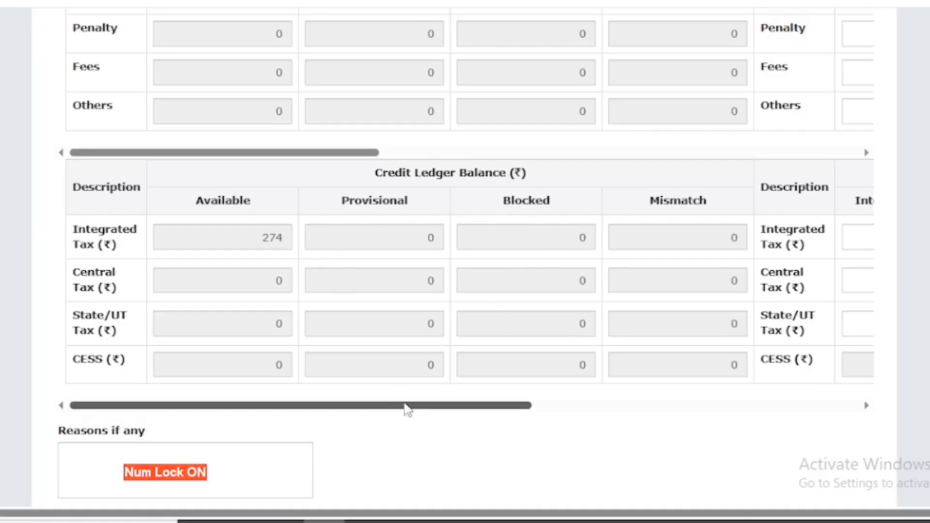
{"action": "left_click_drag", "start_coordinate": [406, 409], "coordinate": [637, 415]}
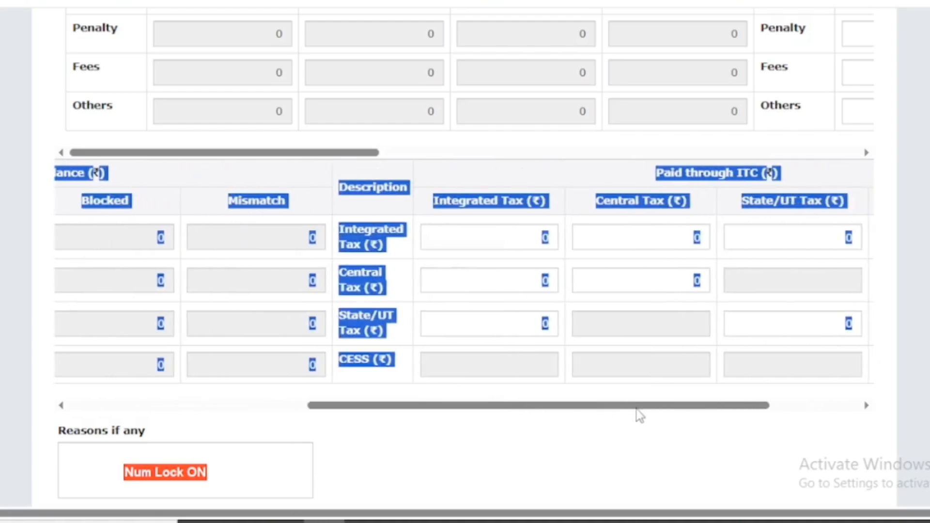
Allocate 274 of the Integrated Tax credit to Central Tax under Paid through ITC and check the credit ledger table
{"action": "left_click", "coordinate": [616, 314]}
{"action": "left_click_drag", "start_coordinate": [647, 409], "coordinate": [789, 406]}
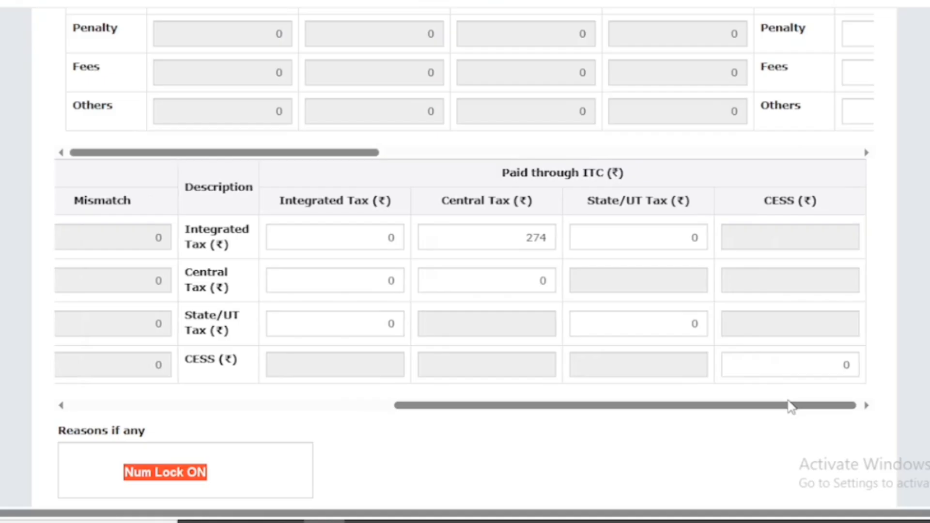
{"action": "scroll", "coordinate": [790, 406], "scroll_direction": "down", "scroll_amount": 2}
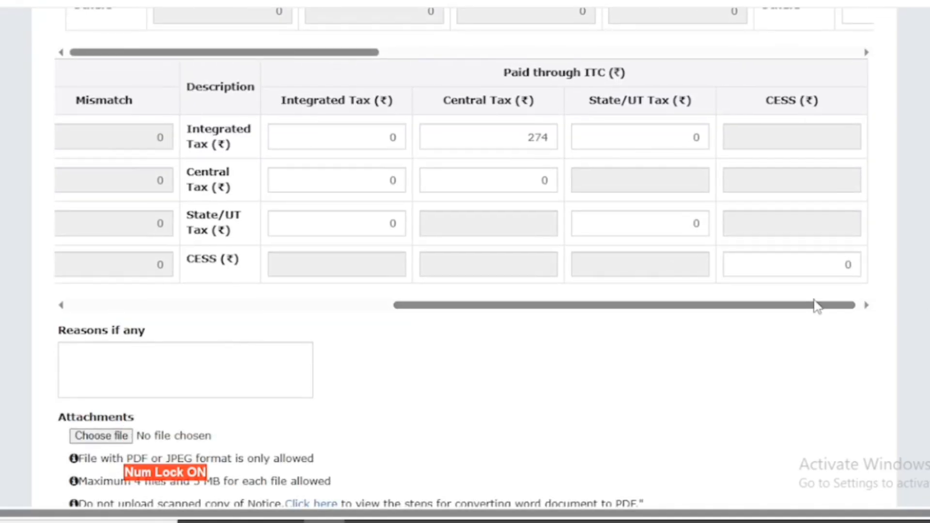
{"action": "left_click_drag", "start_coordinate": [805, 306], "coordinate": [241, 322]}
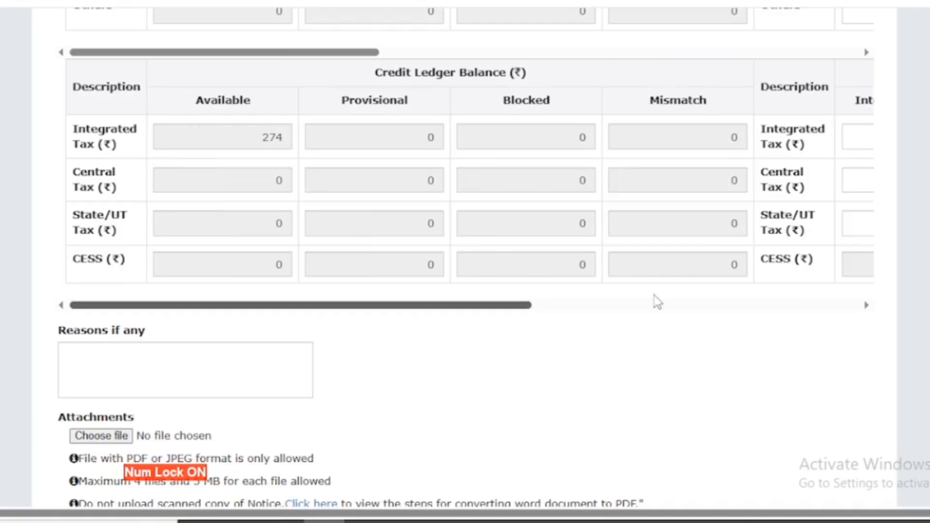
Enter 726 as tax and 100 as interest for Central Tax under Pay through Cash
{"action": "scroll", "coordinate": [464, 257], "scroll_direction": "up", "scroll_amount": 7}
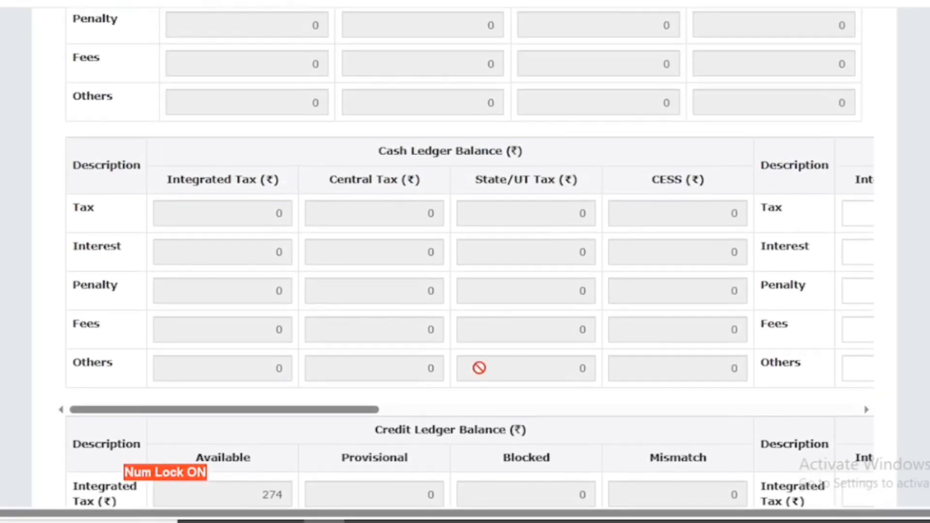
{"action": "left_click_drag", "start_coordinate": [383, 416], "coordinate": [581, 417]}
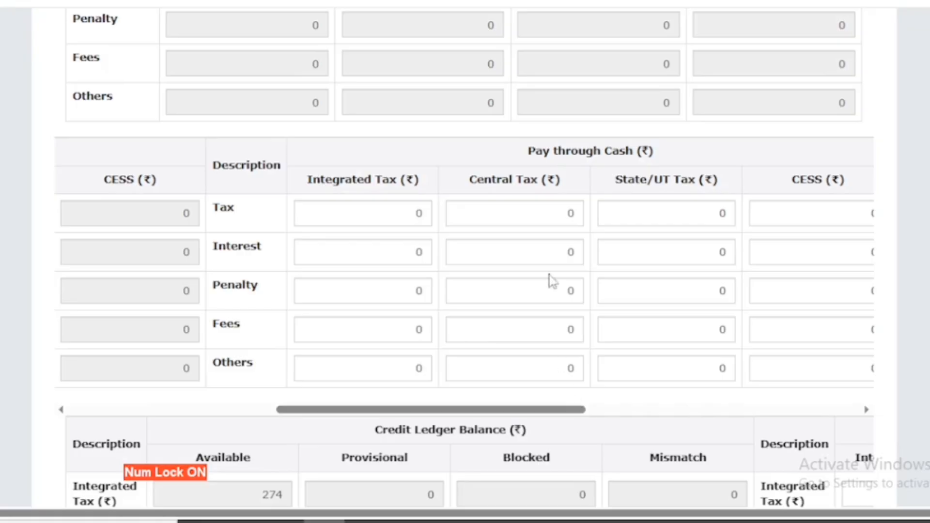
{"action": "left_click", "coordinate": [546, 218]}
{"action": "type", "text": "726"}
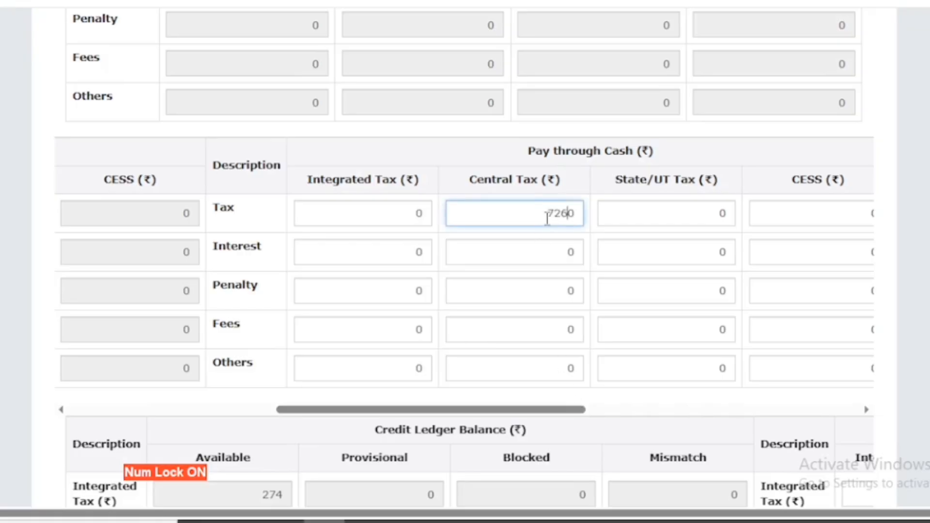
{"action": "key", "text": "Delete"}
{"action": "left_click", "coordinate": [570, 251]}
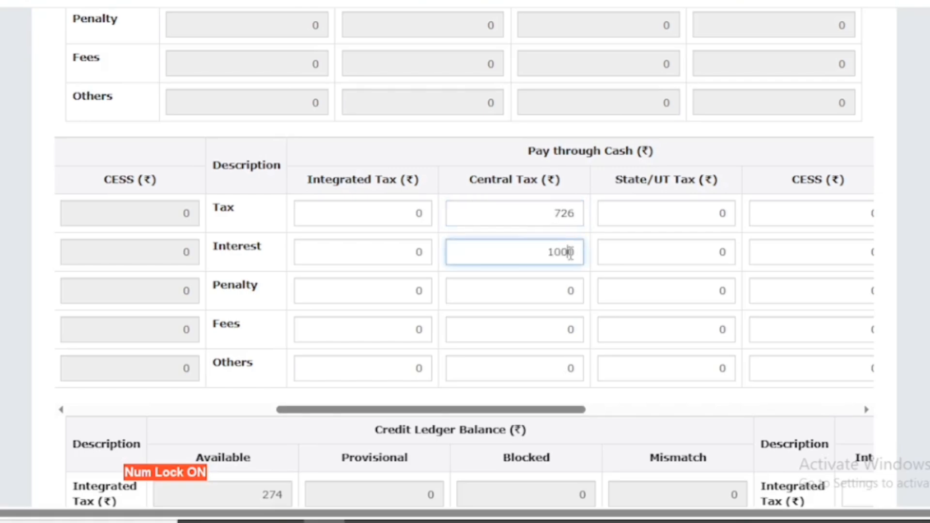
{"action": "type", "text": "100"}
{"action": "key", "text": "Delete"}
Enter 1000 as tax and 100 as interest for State/UT Tax under Pay through Cash
{"action": "left_click", "coordinate": [647, 215]}
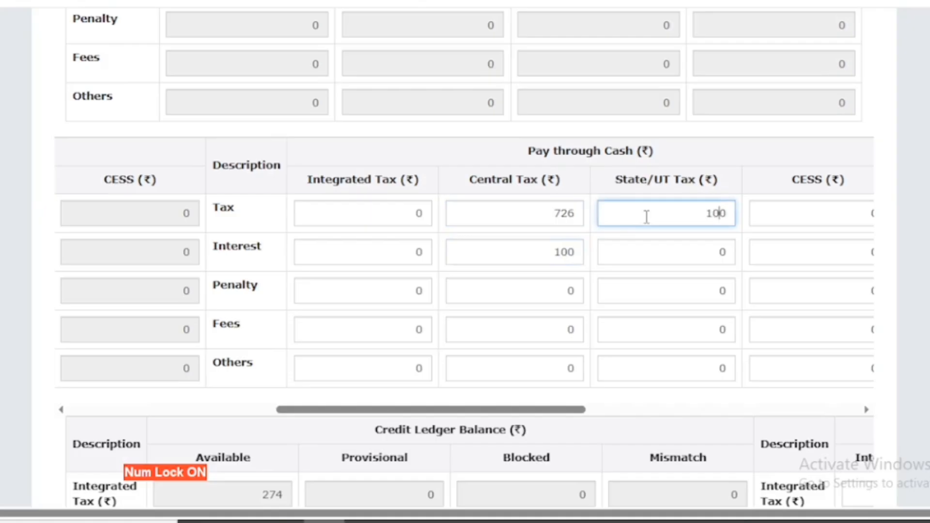
{"action": "left_click", "coordinate": [663, 247]}
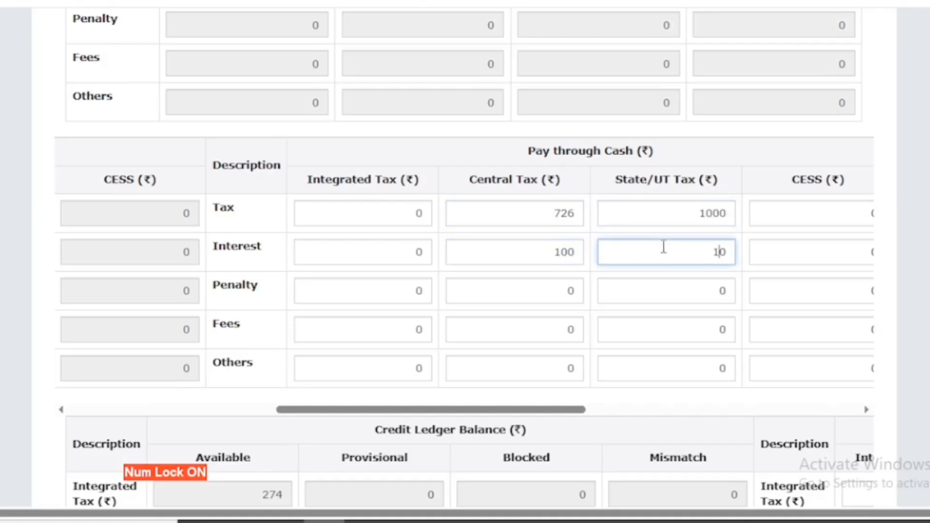
{"action": "type", "text": "10"}
Check the Additional cash required columns and accept the verification declaration
{"action": "left_click", "coordinate": [788, 409]}
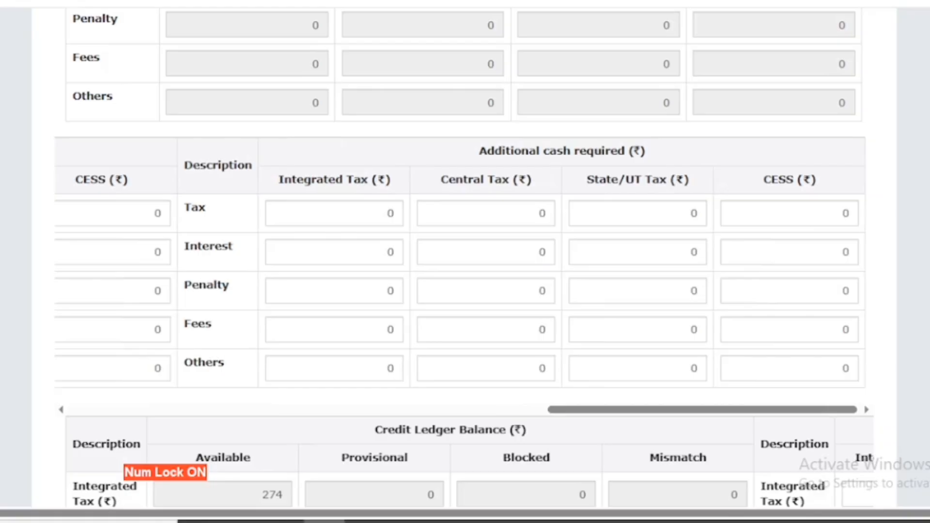
{"action": "scroll", "coordinate": [464, 262], "scroll_direction": "down", "scroll_amount": 10}
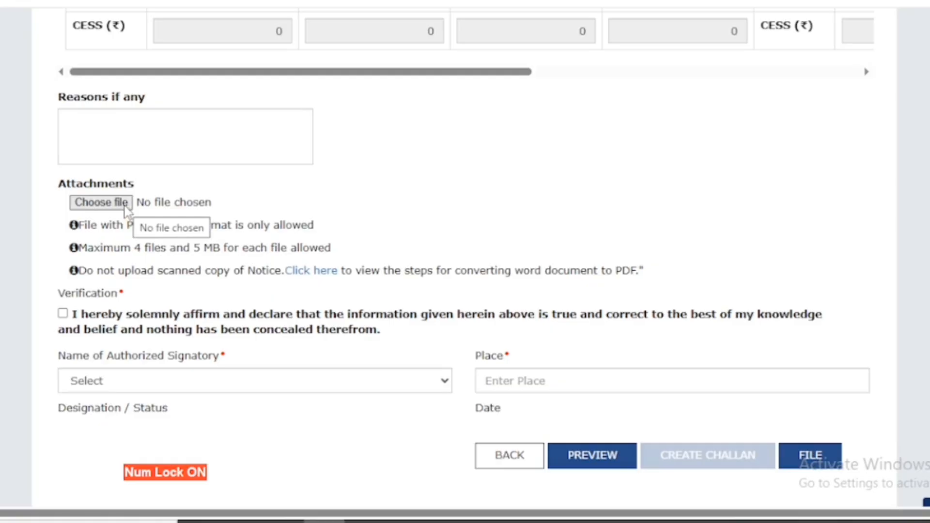
{"action": "left_click", "coordinate": [77, 321]}
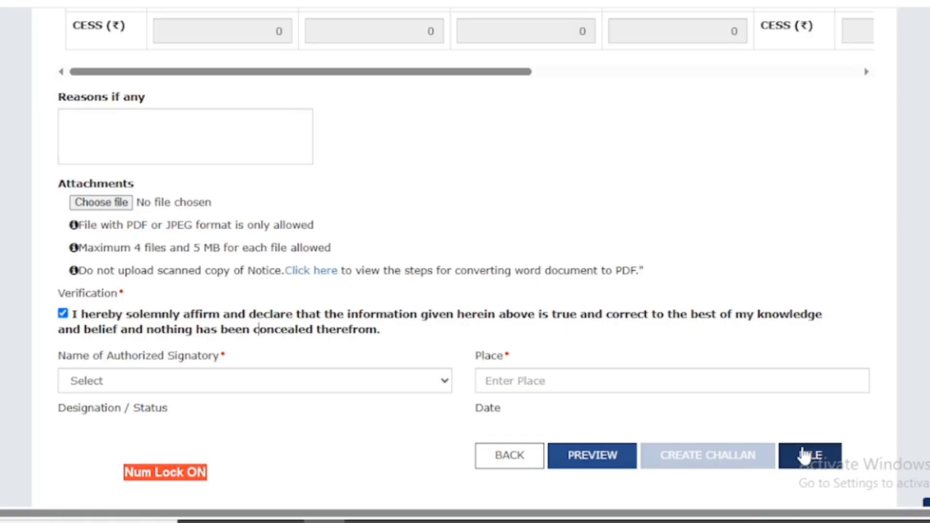
{"action": "scroll", "coordinate": [804, 456], "scroll_direction": "up", "scroll_amount": 4}
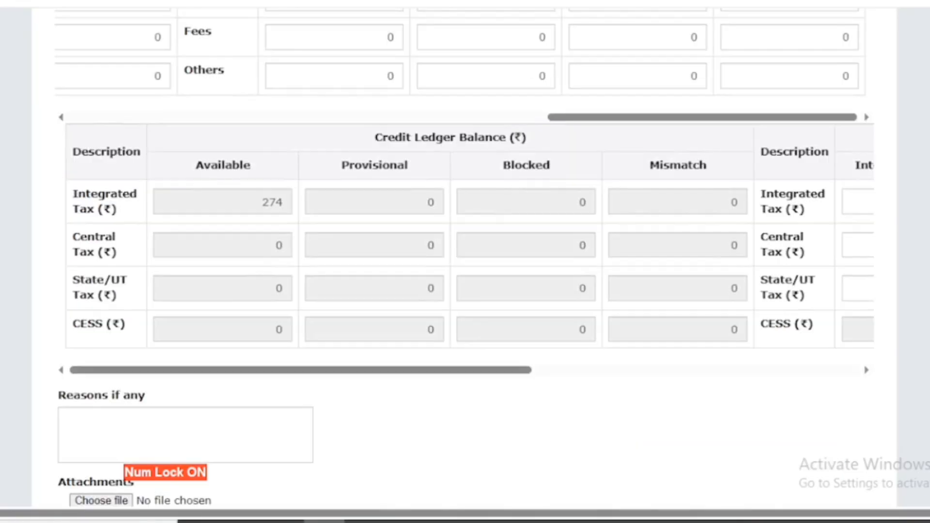